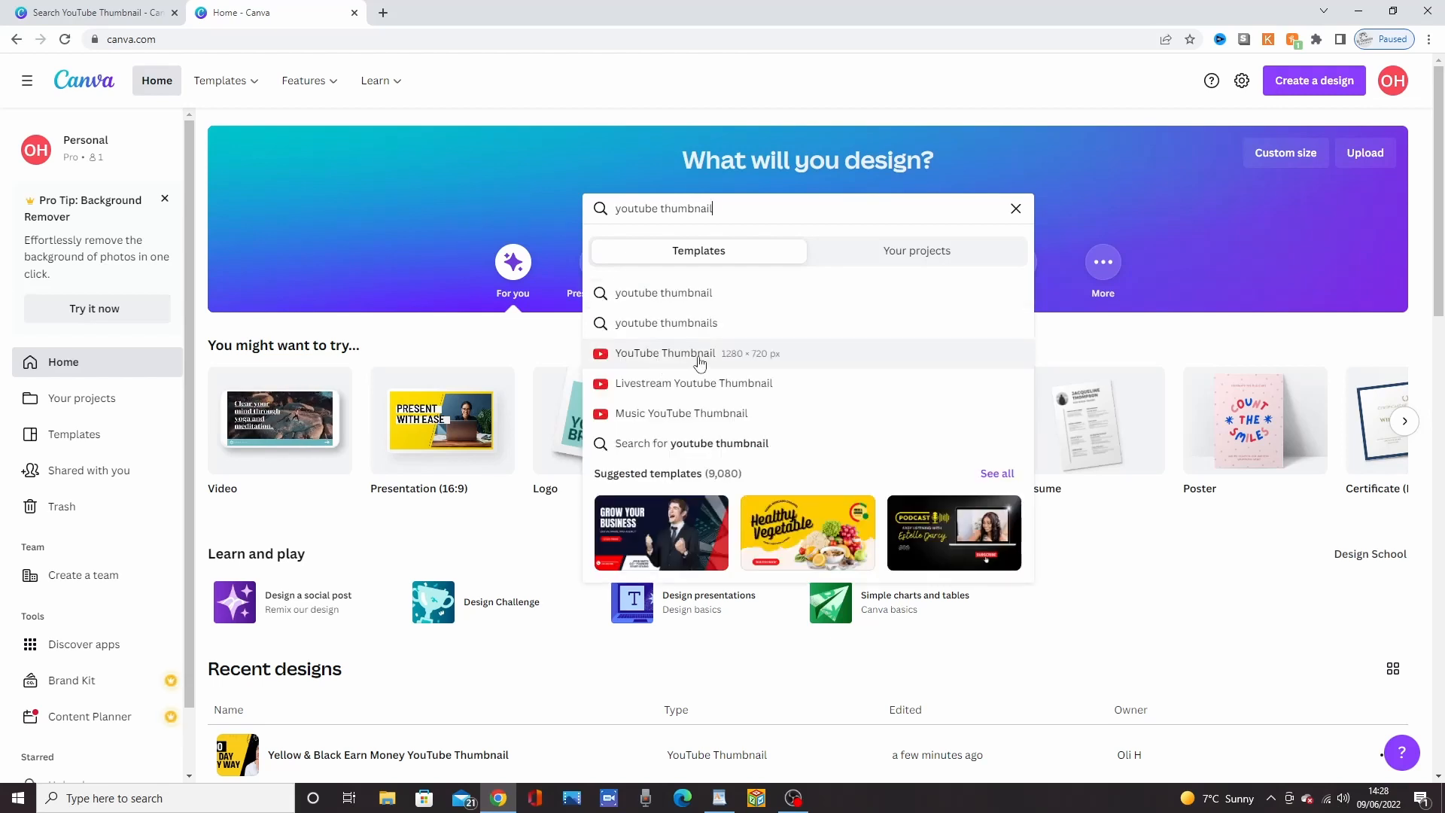
Search the templates for the YouTube Thumbnail format, 1280 × 720 px
left_click(696, 360)
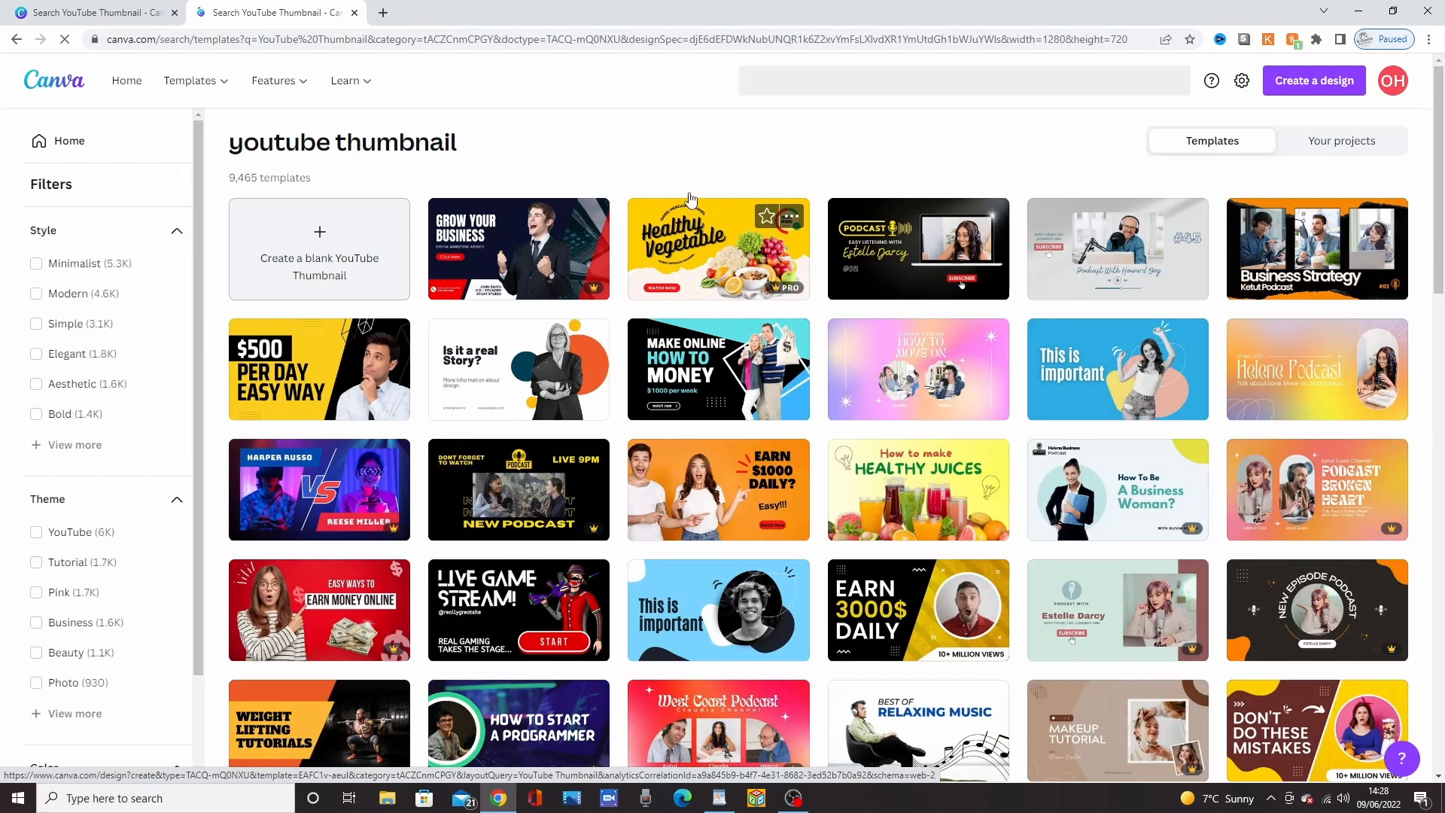
left_click_drag(311, 178, 226, 188)
left_click(328, 188)
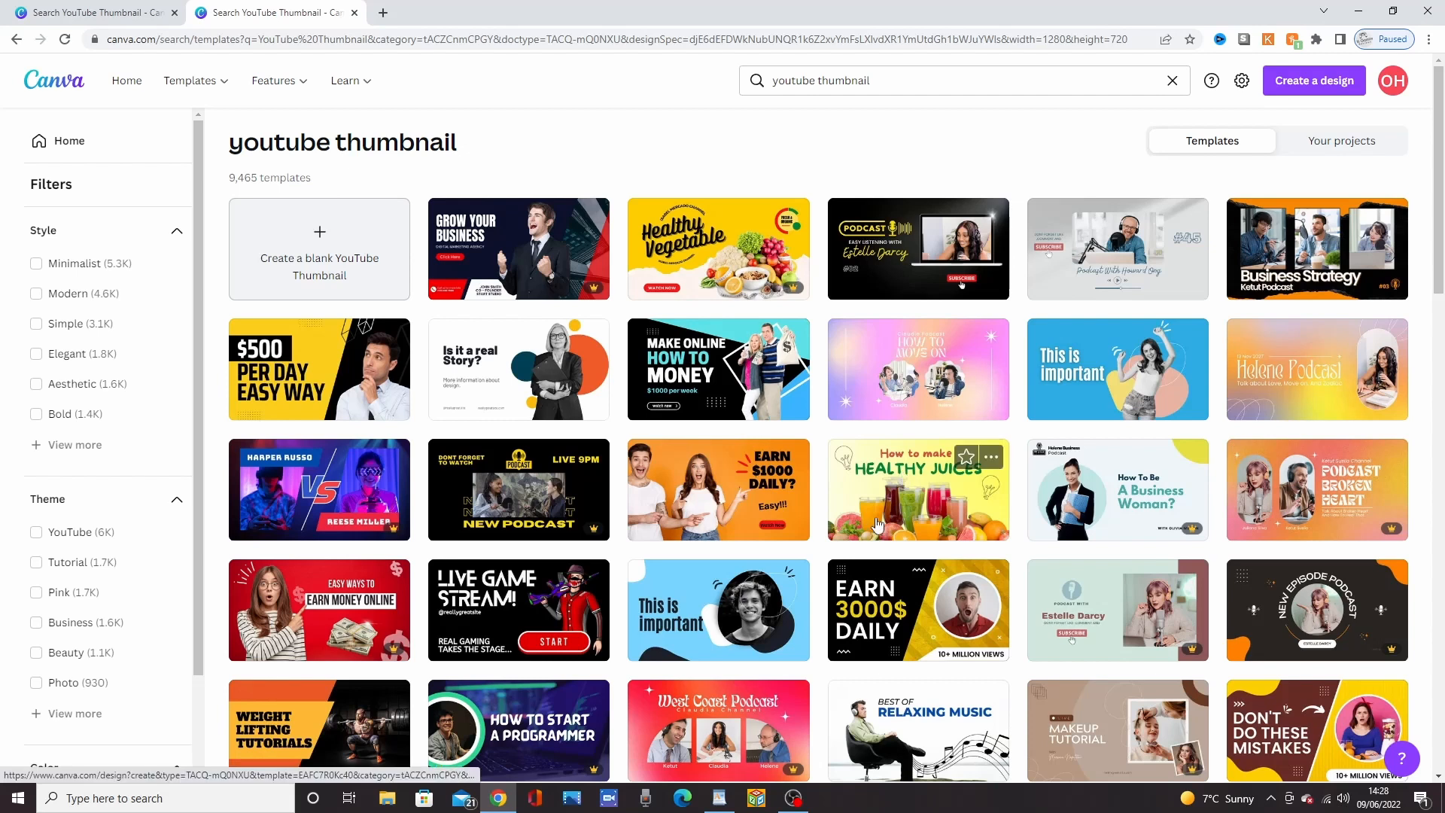
Browse the YouTube thumbnail templates and open the purple "Best Tutorials on Web App Development" one for editing
scroll(876, 525, "down", 2)
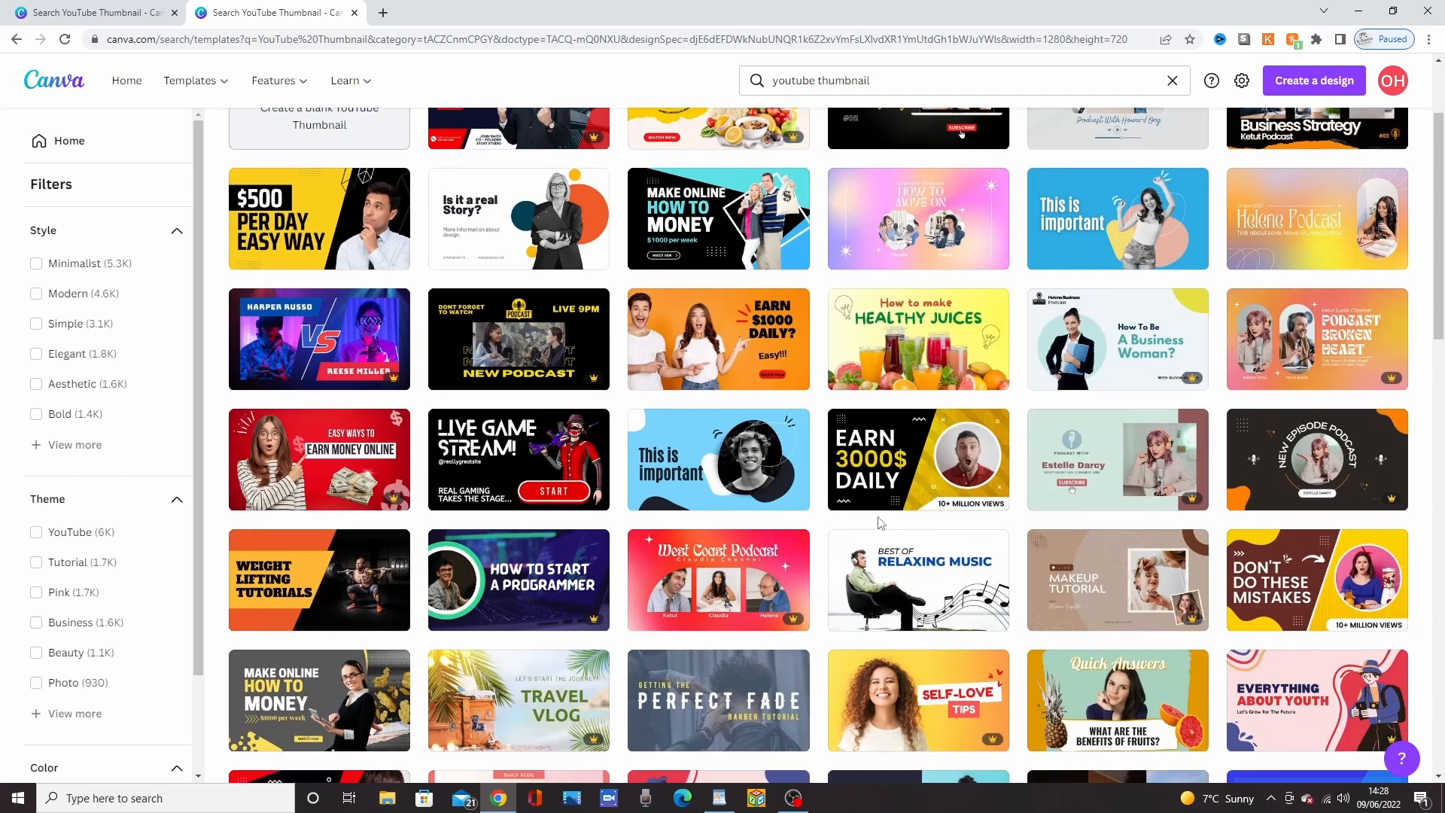
scroll(881, 522, "down", 4)
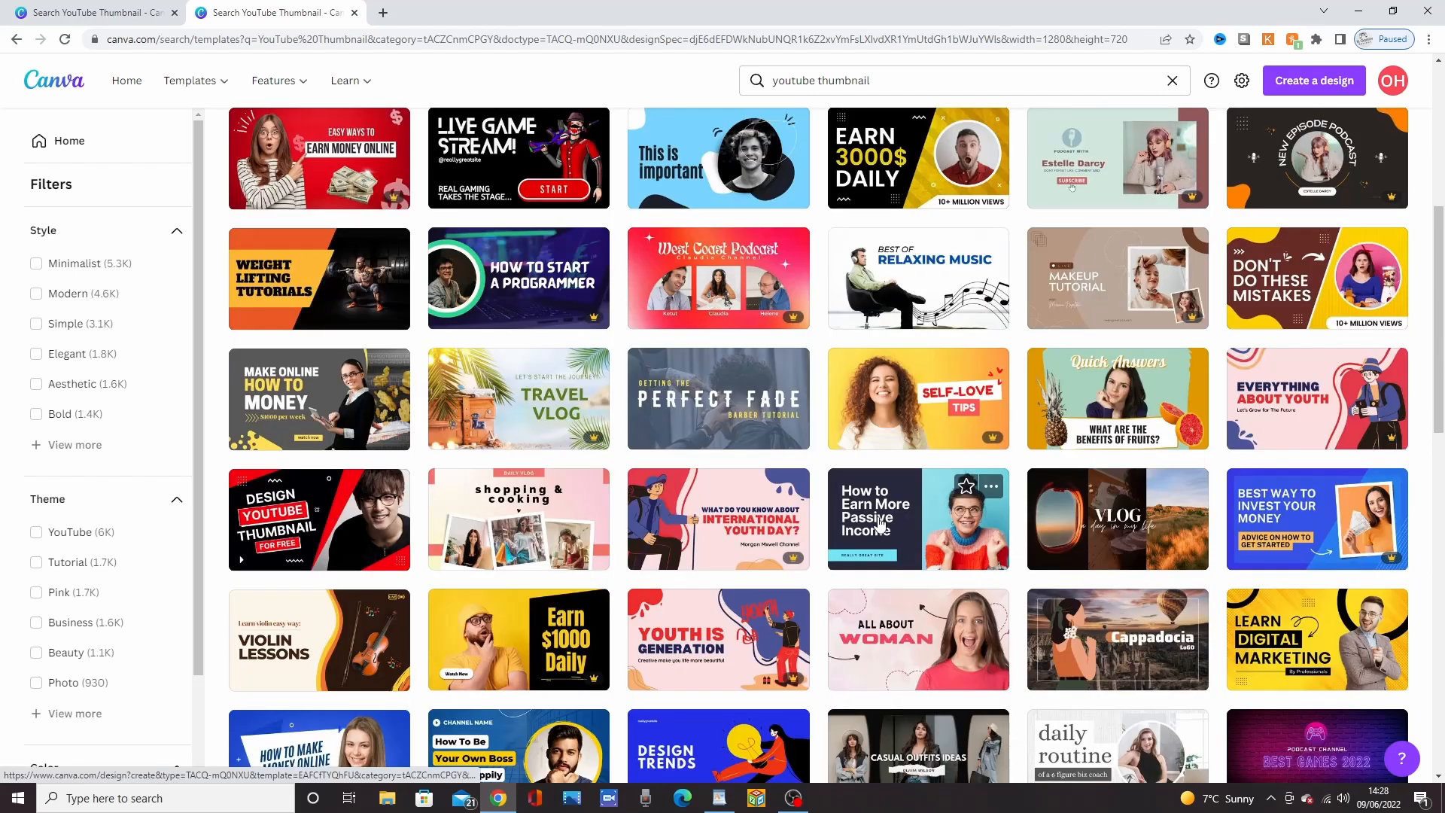
scroll(880, 525, "down", 3)
scroll(879, 524, "down", 1)
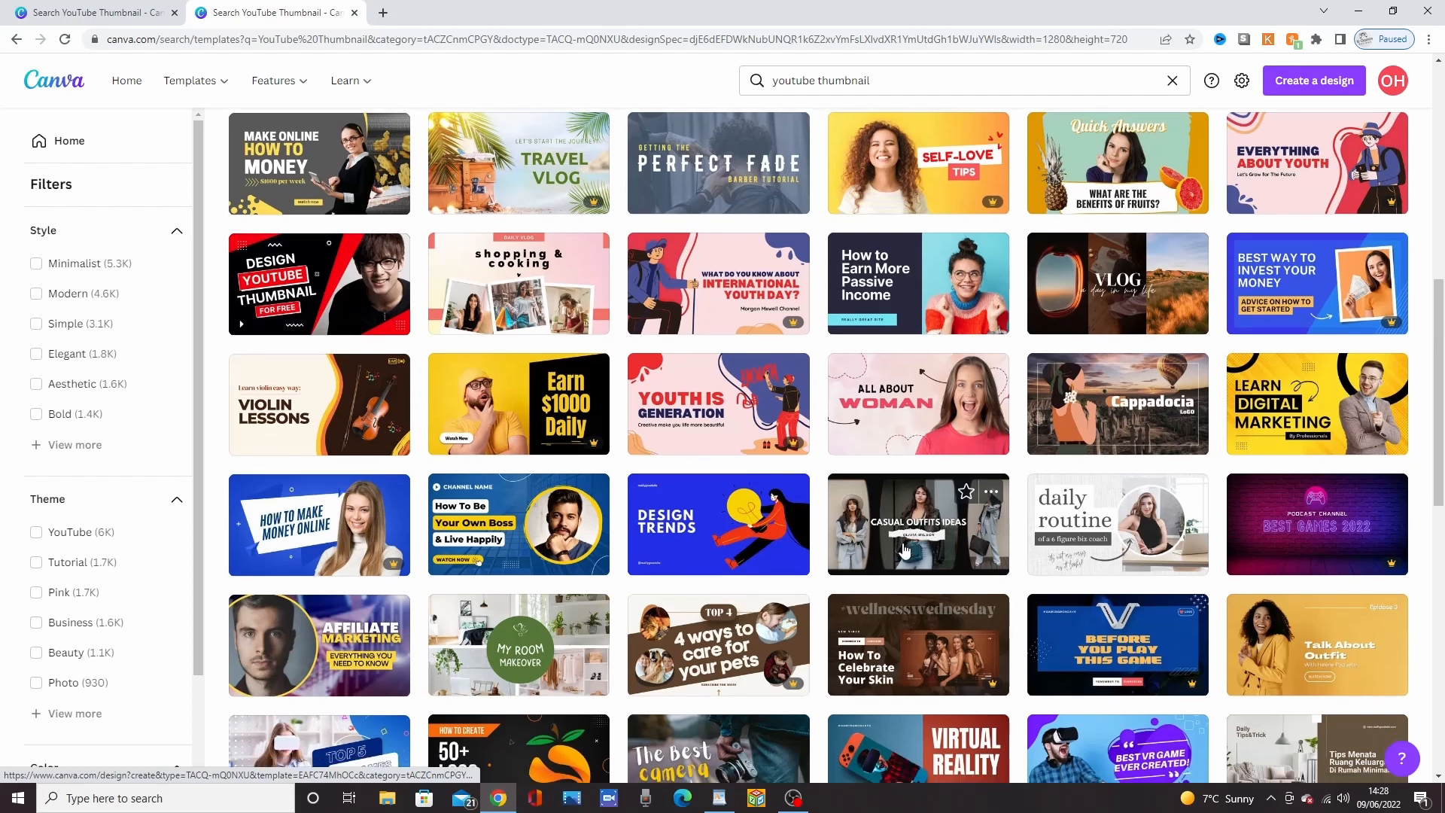
scroll(905, 551, "down", 2)
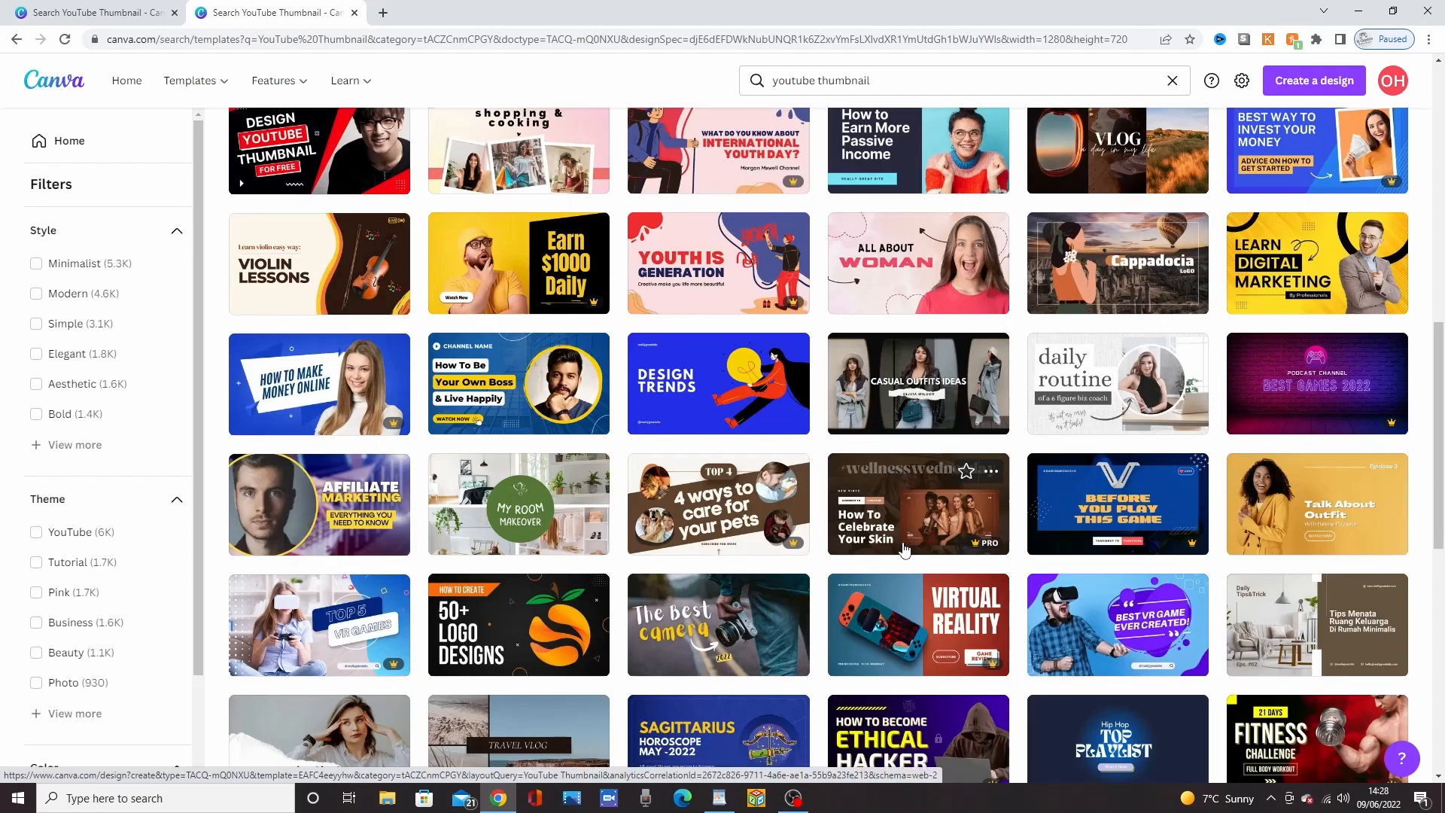
scroll(904, 551, "down", 2)
scroll(904, 552, "down", 1)
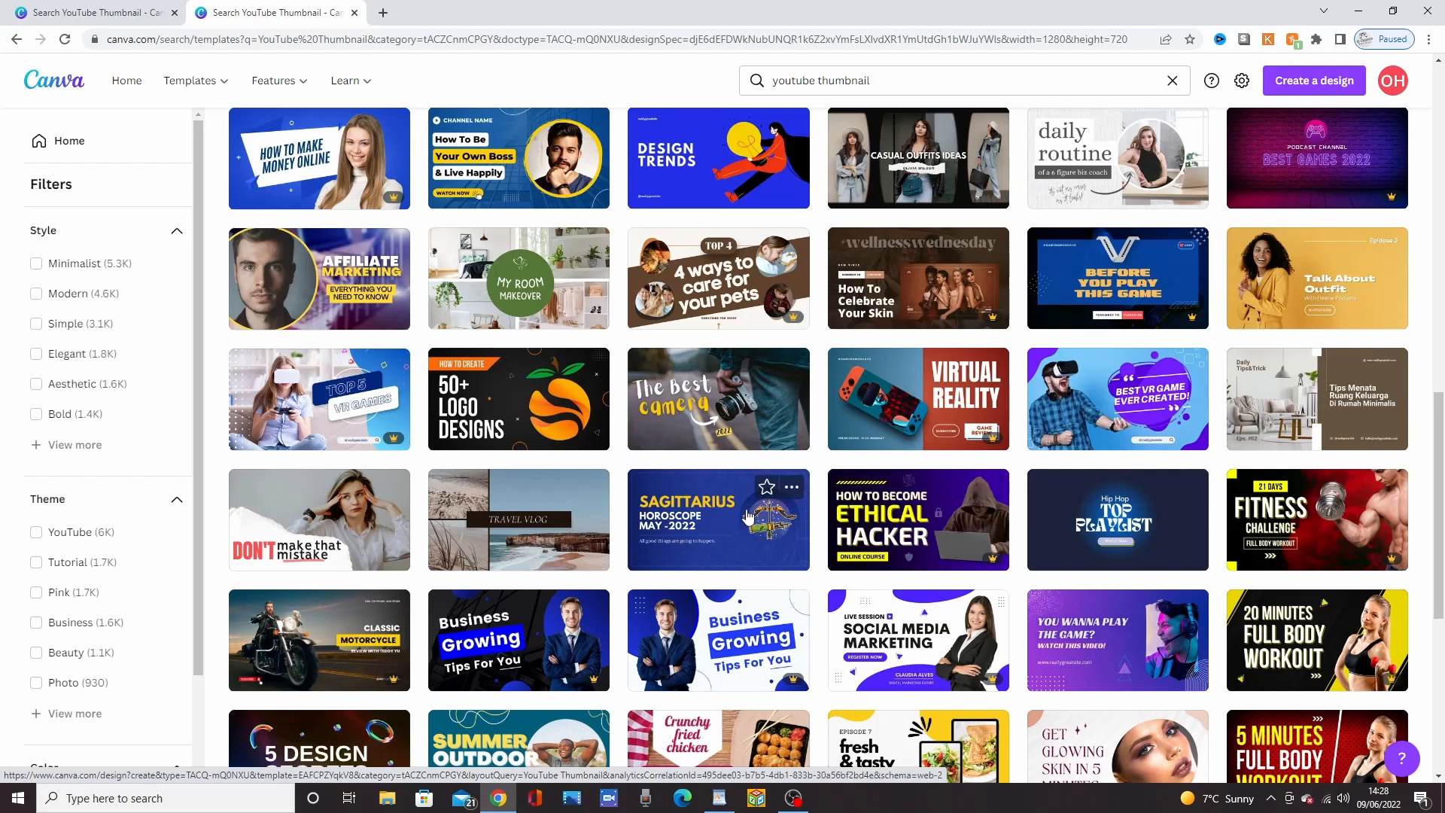
scroll(747, 516, "down", 2)
scroll(779, 530, "down", 3)
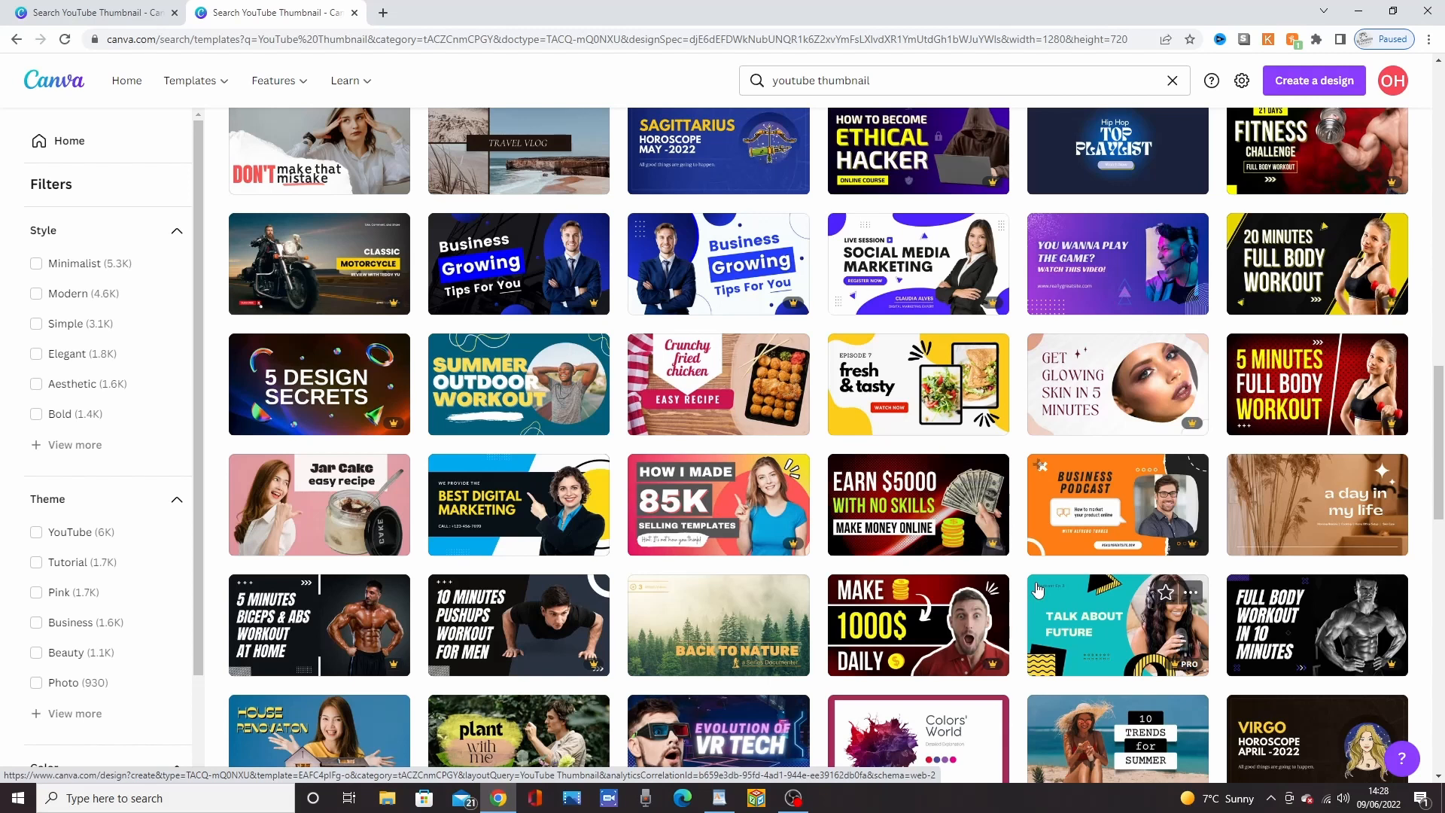
scroll(1038, 589, "down", 1)
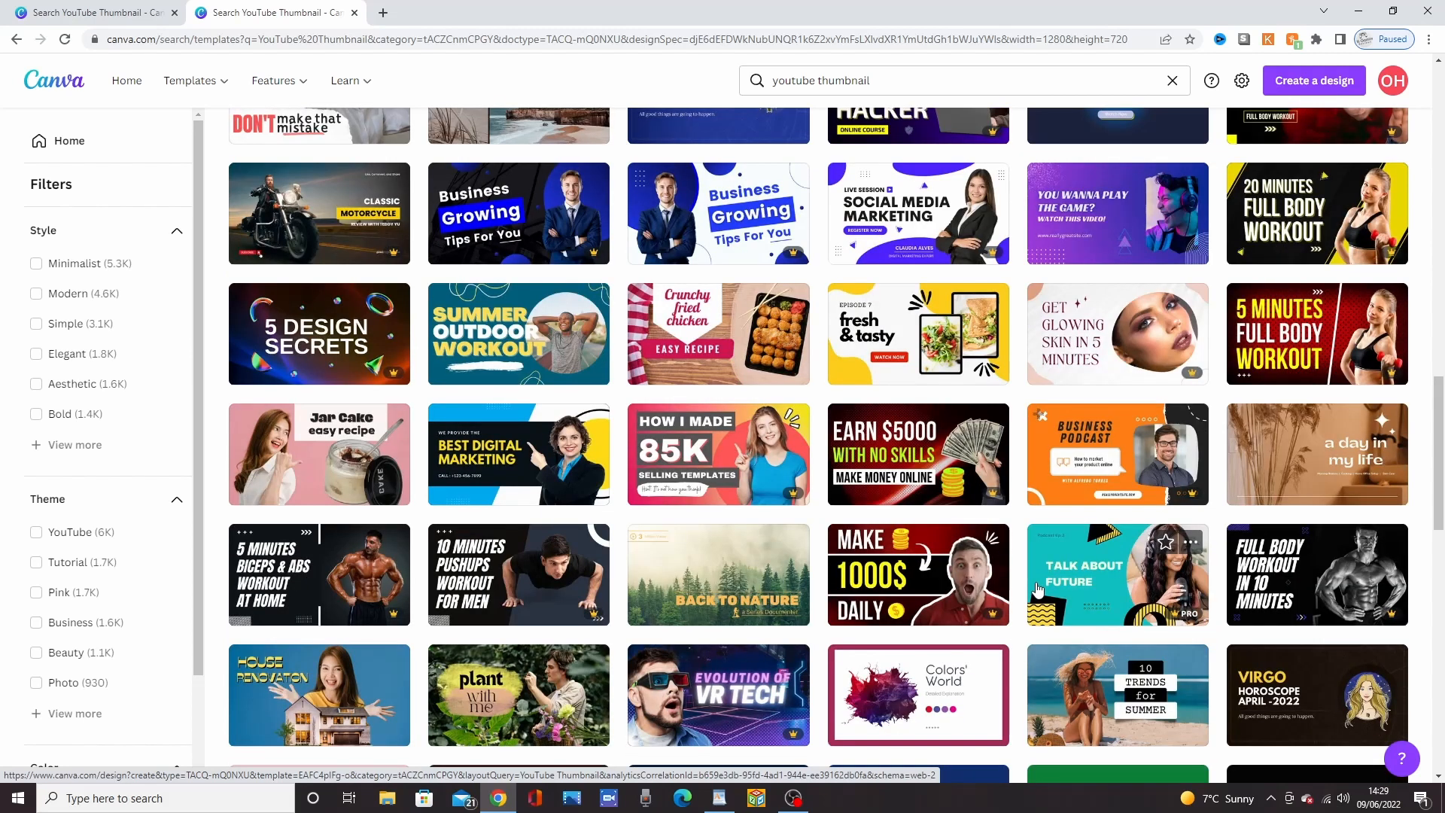
scroll(1038, 589, "down", 3)
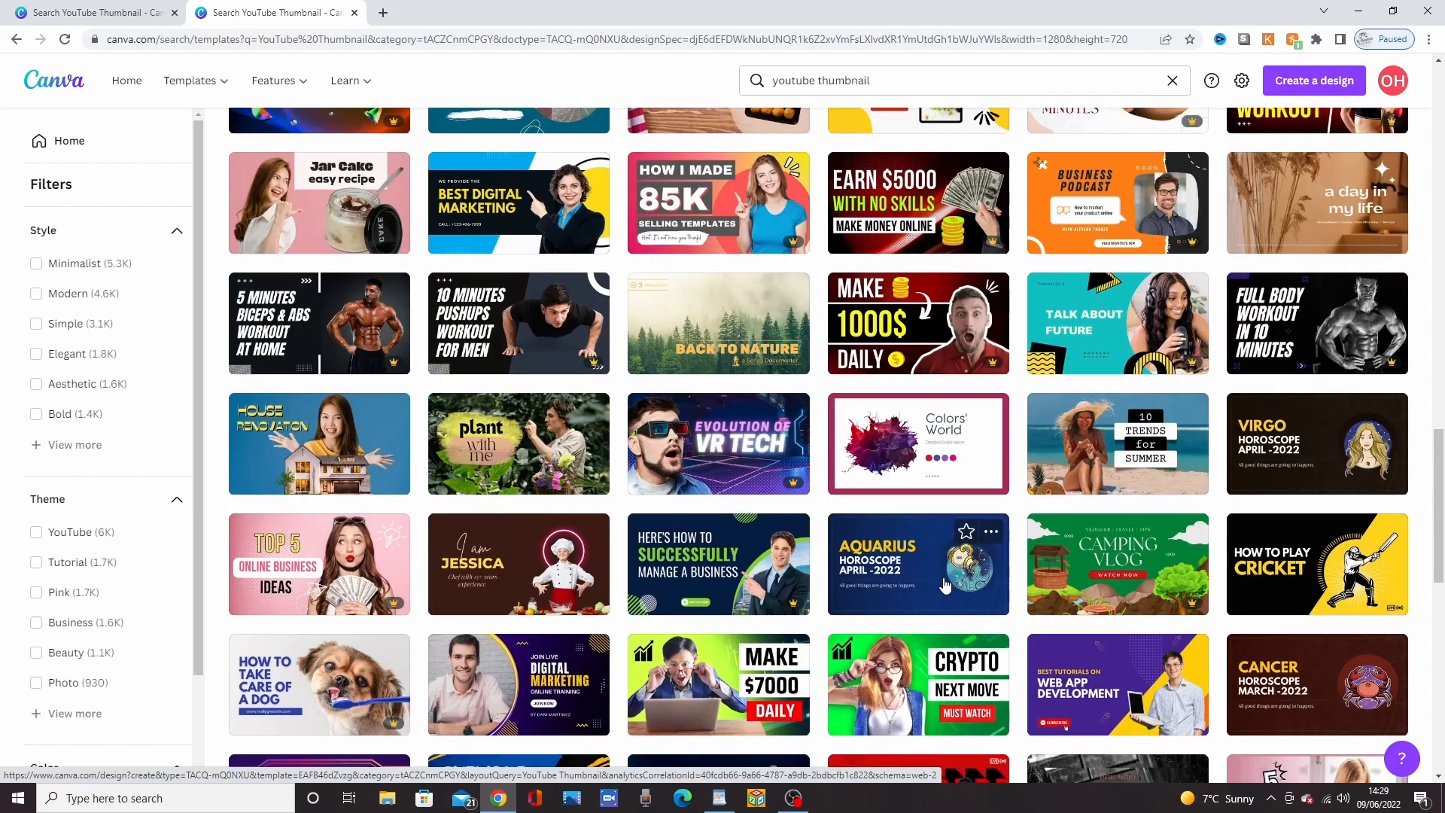
scroll(945, 584, "down", 2)
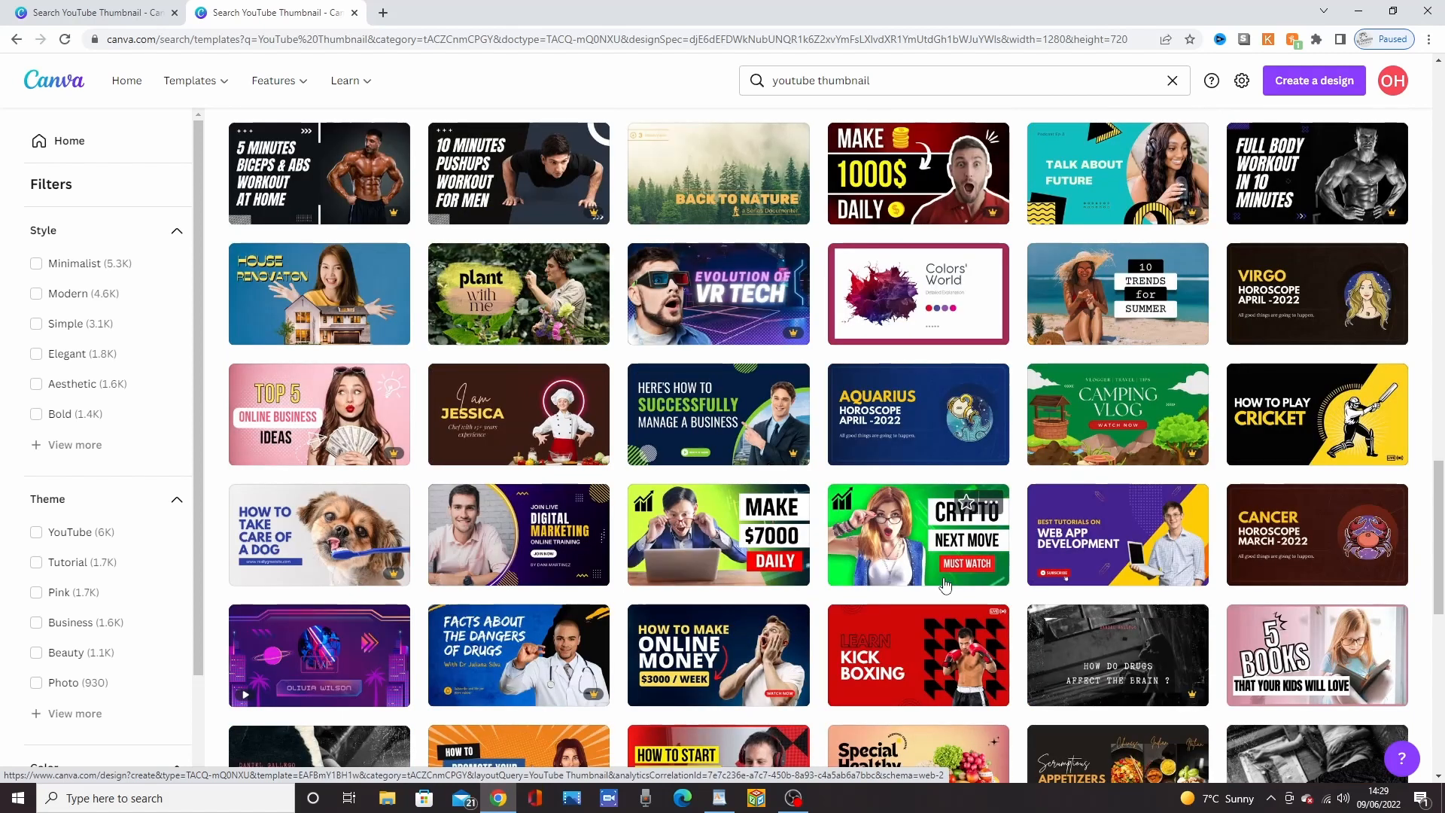
scroll(945, 584, "down", 2)
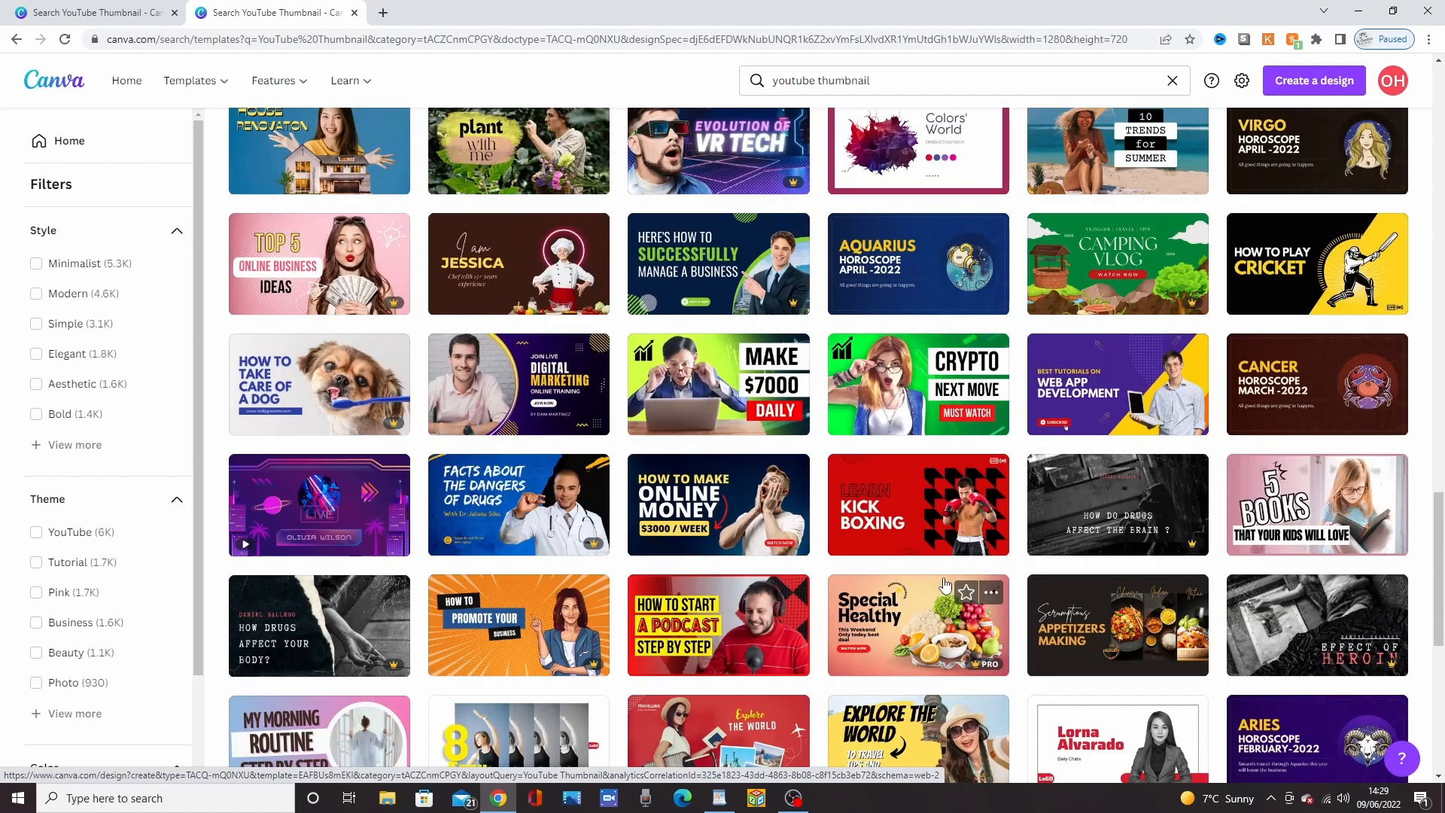
left_click(1109, 406)
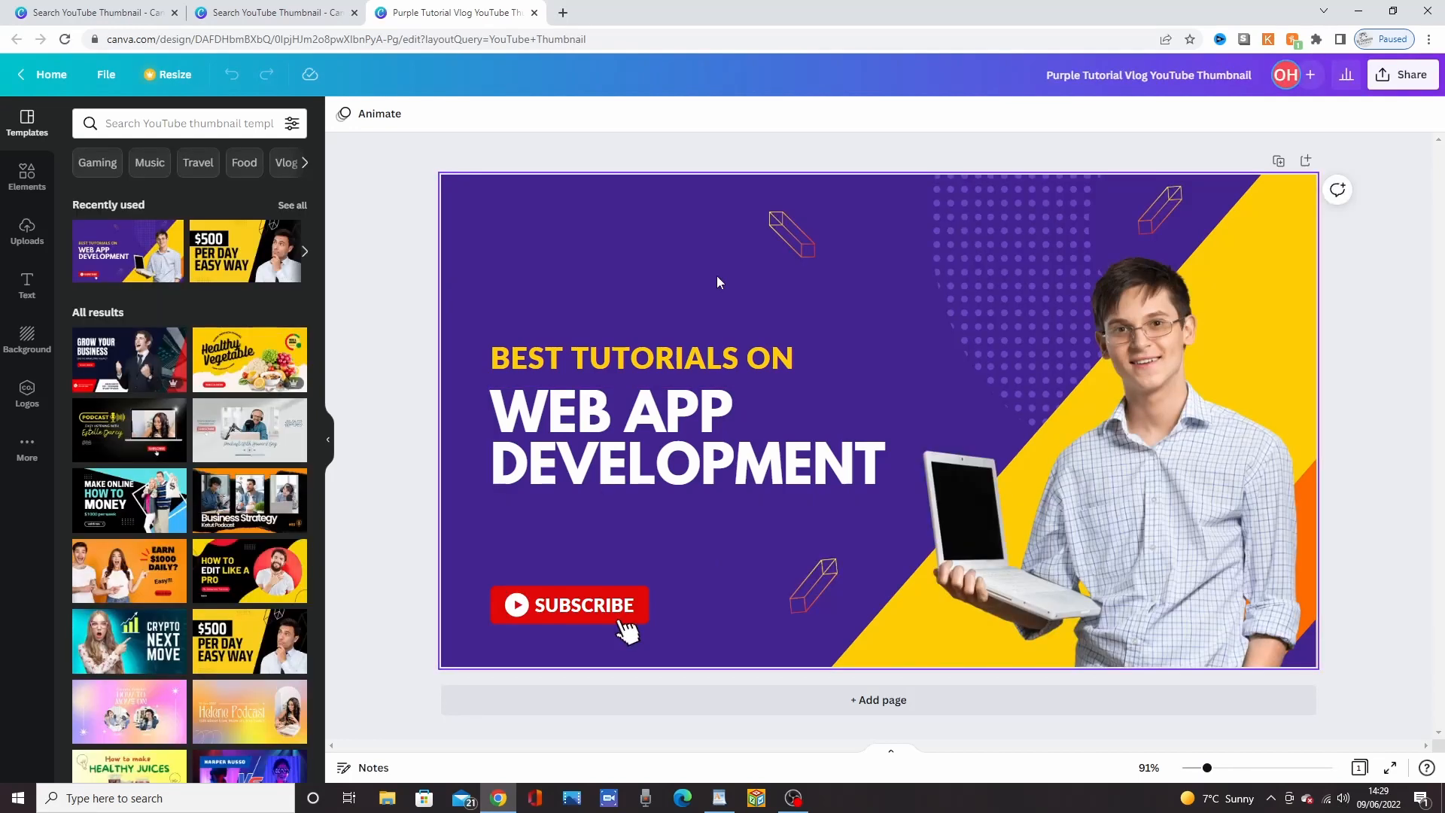
Try several blue shades on the purple background and set it to light blue
left_click(540, 283)
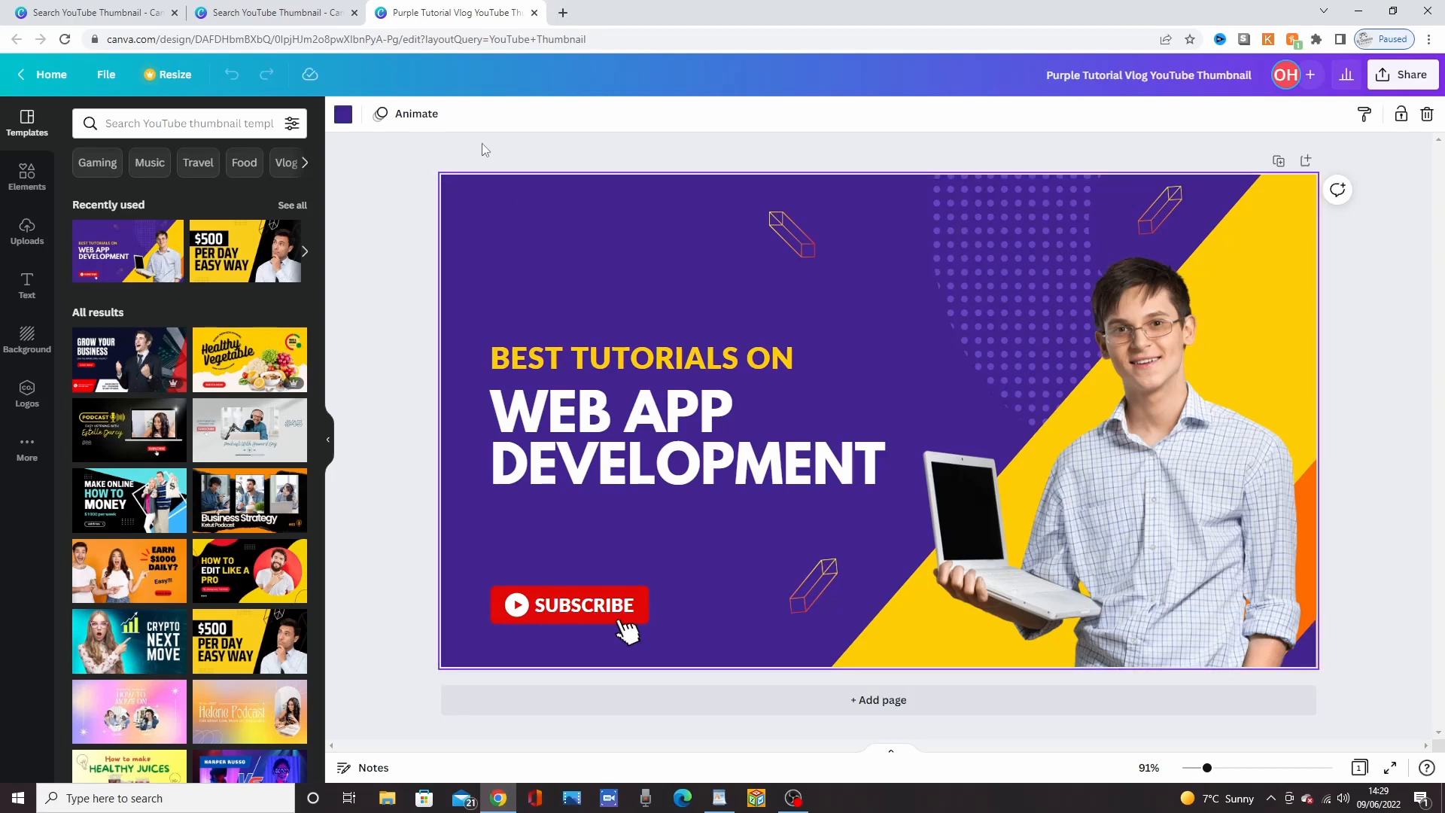
left_click(343, 116)
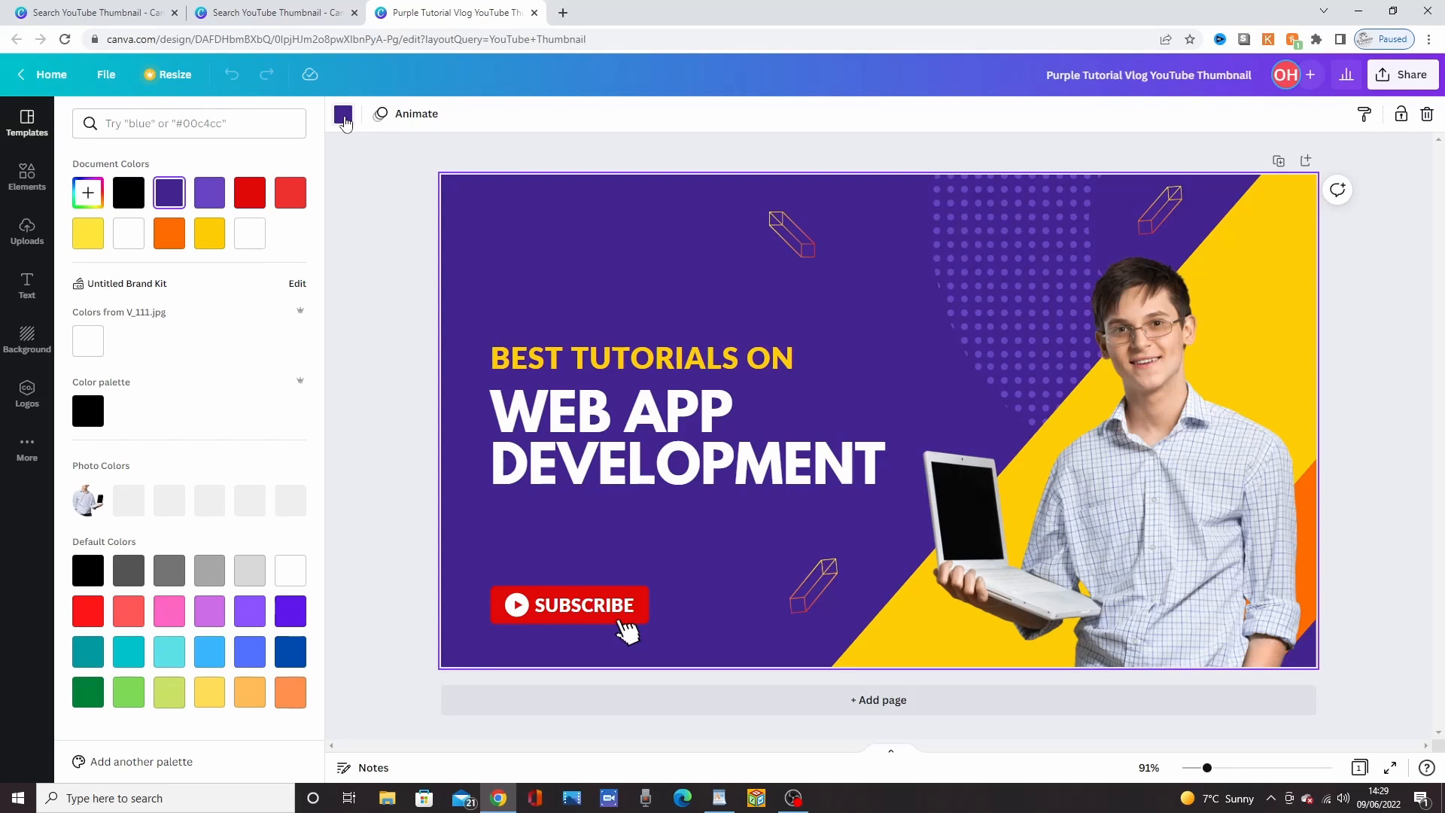
left_click(295, 649)
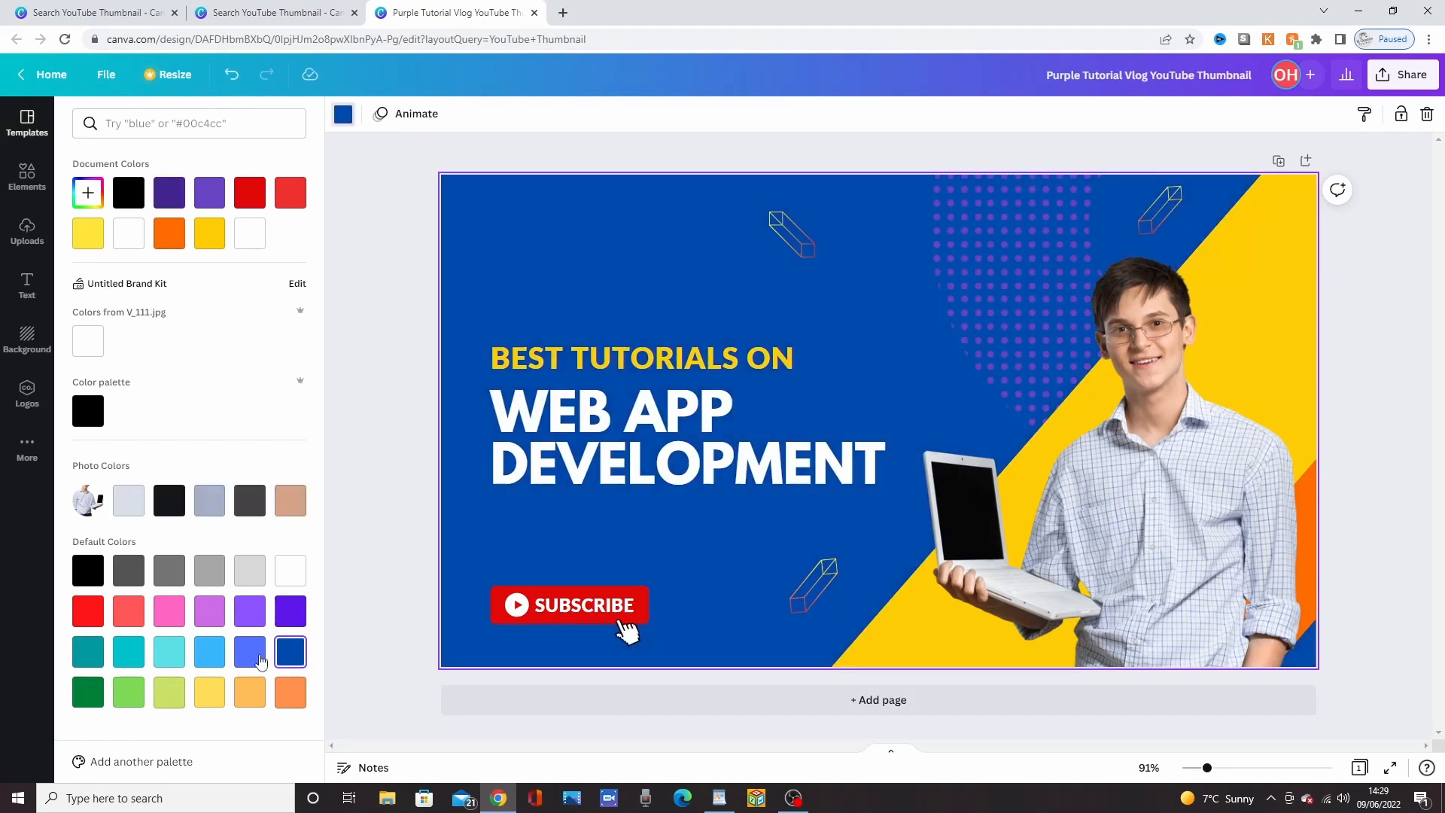
left_click(211, 661)
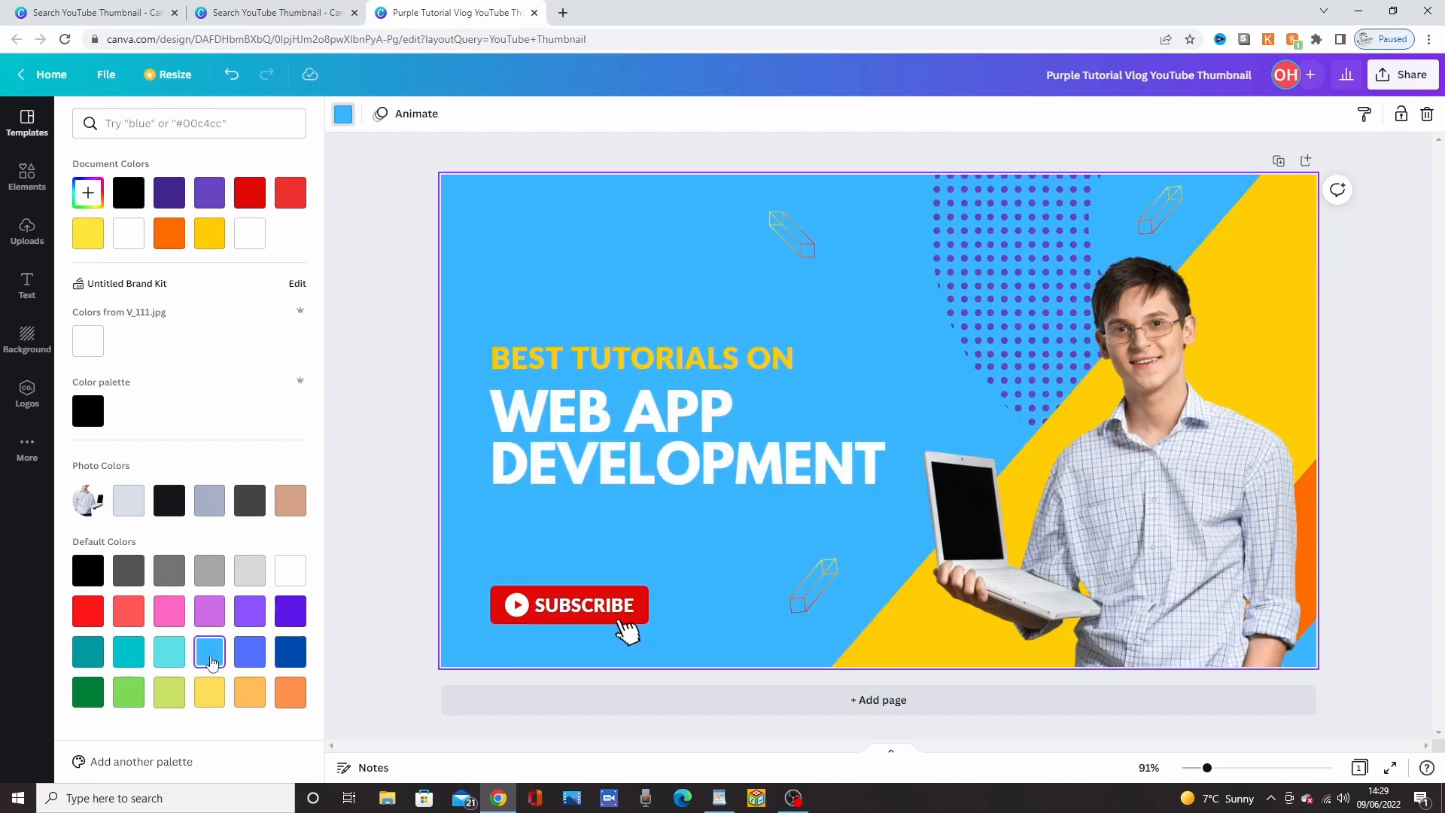
left_click(246, 661)
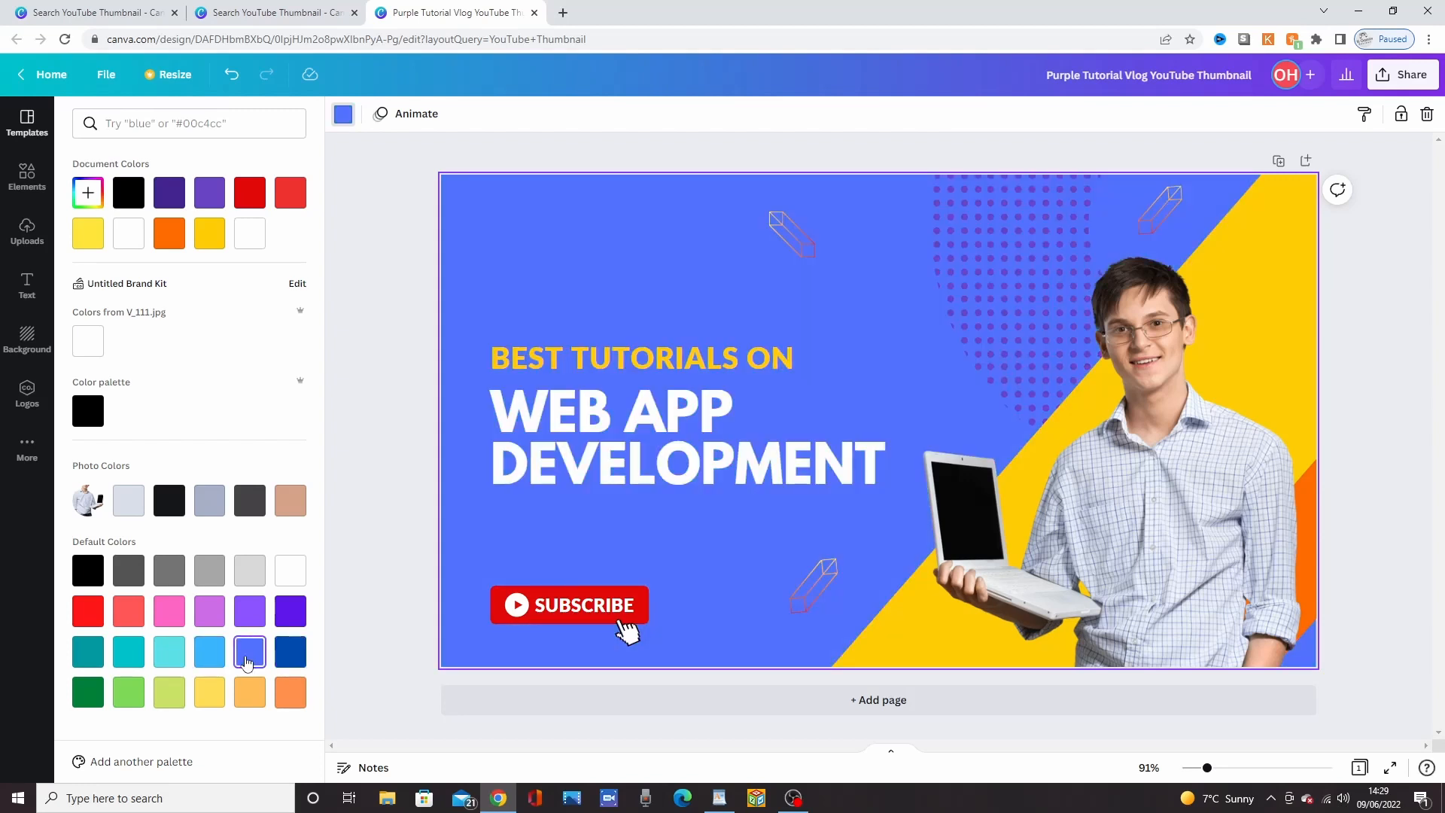
left_click(206, 661)
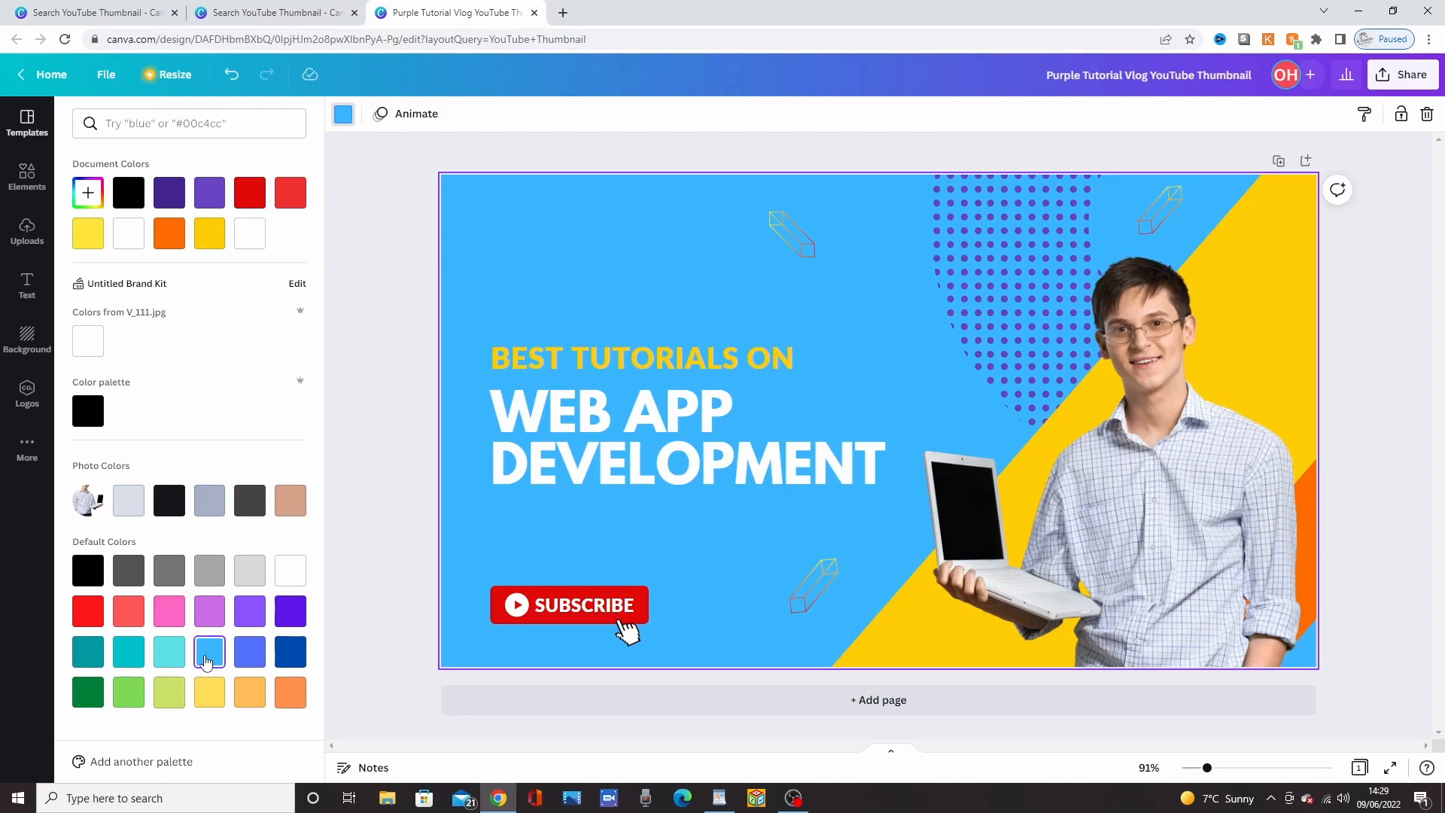
Recolour the yellow diagonal shape medium blue and the orange diagonal shape behind the man dark blue
left_click(1282, 224)
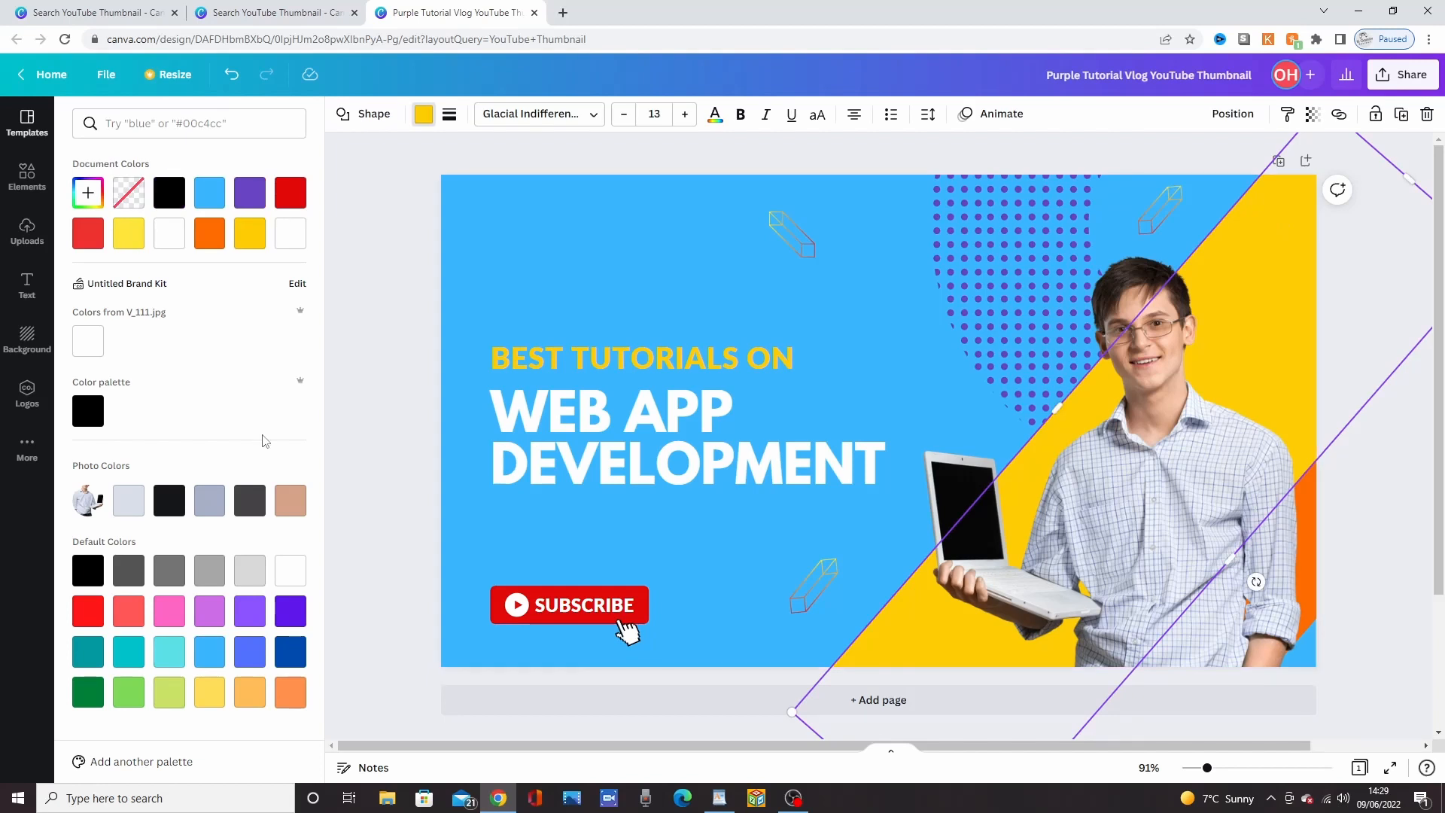
left_click(211, 653)
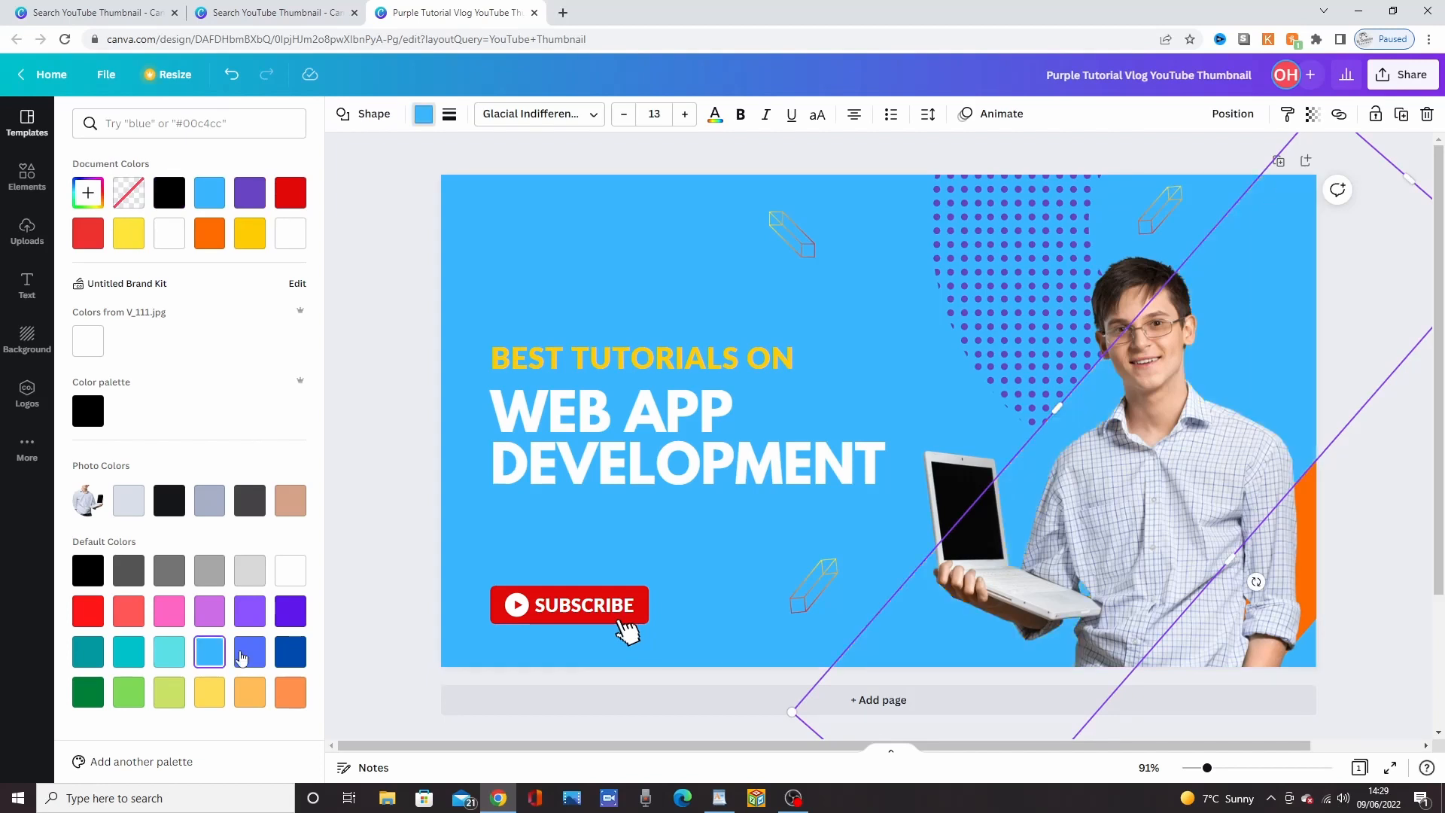
left_click(241, 656)
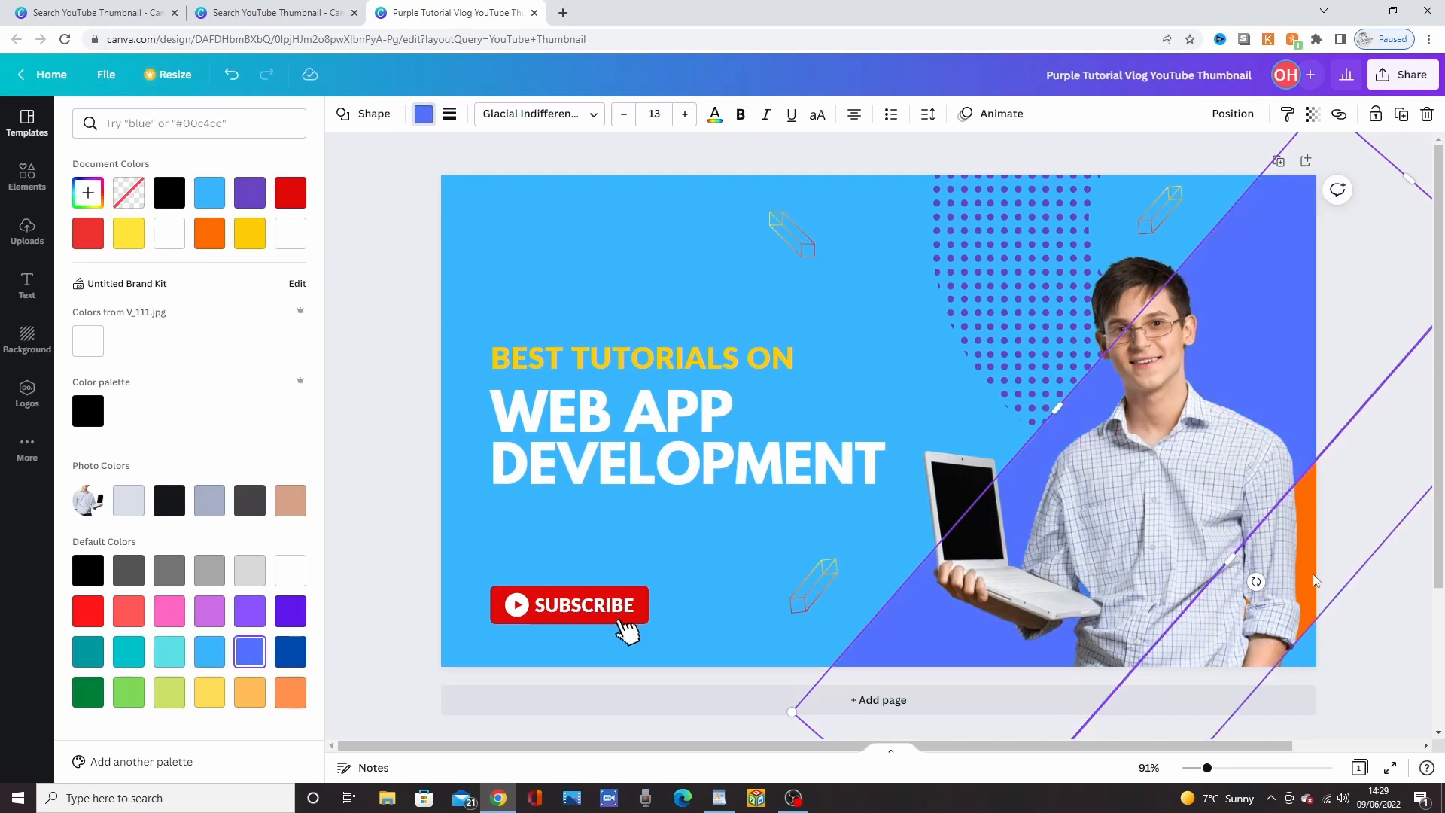
left_click(1314, 581)
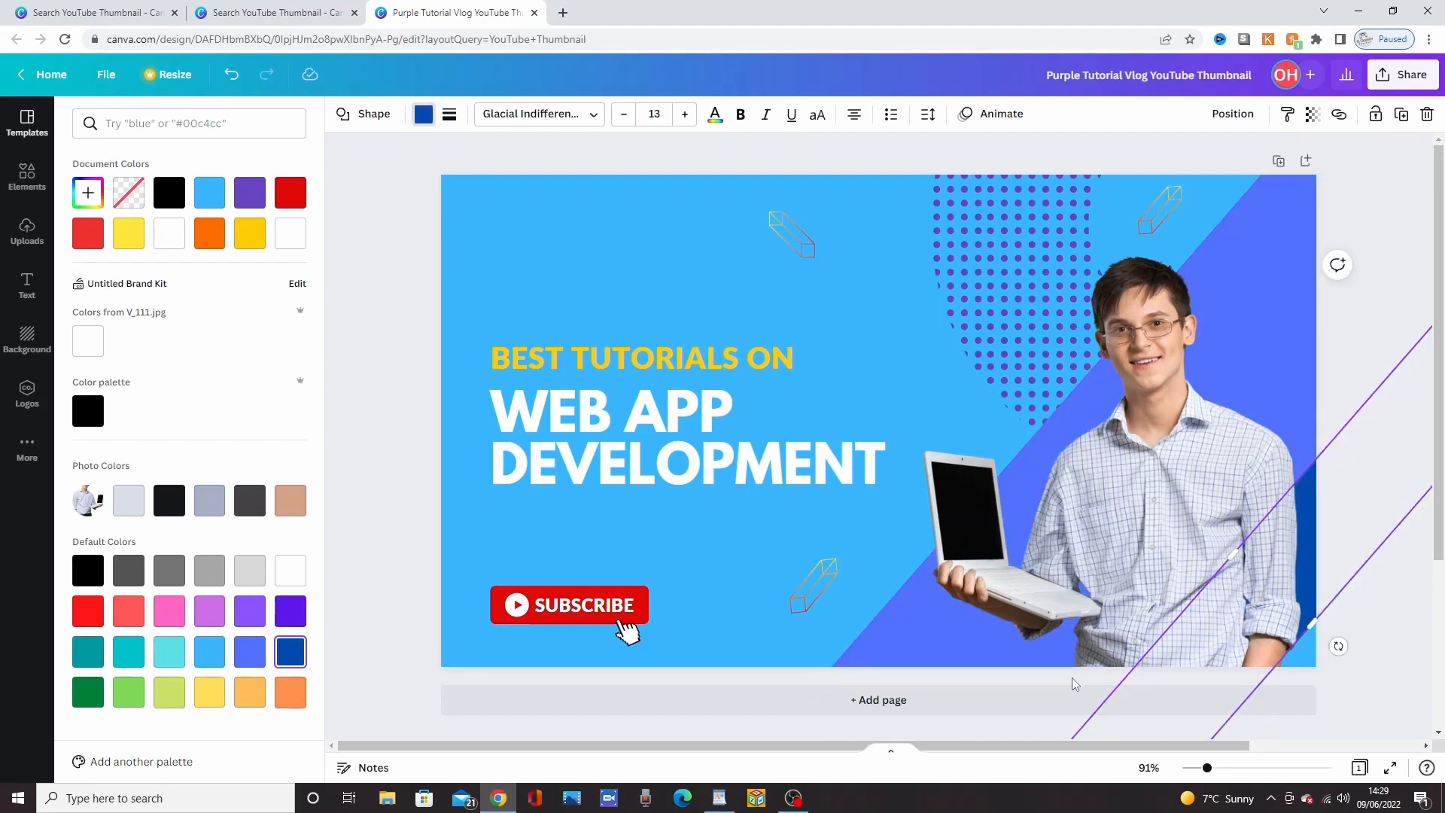
left_click(1072, 677)
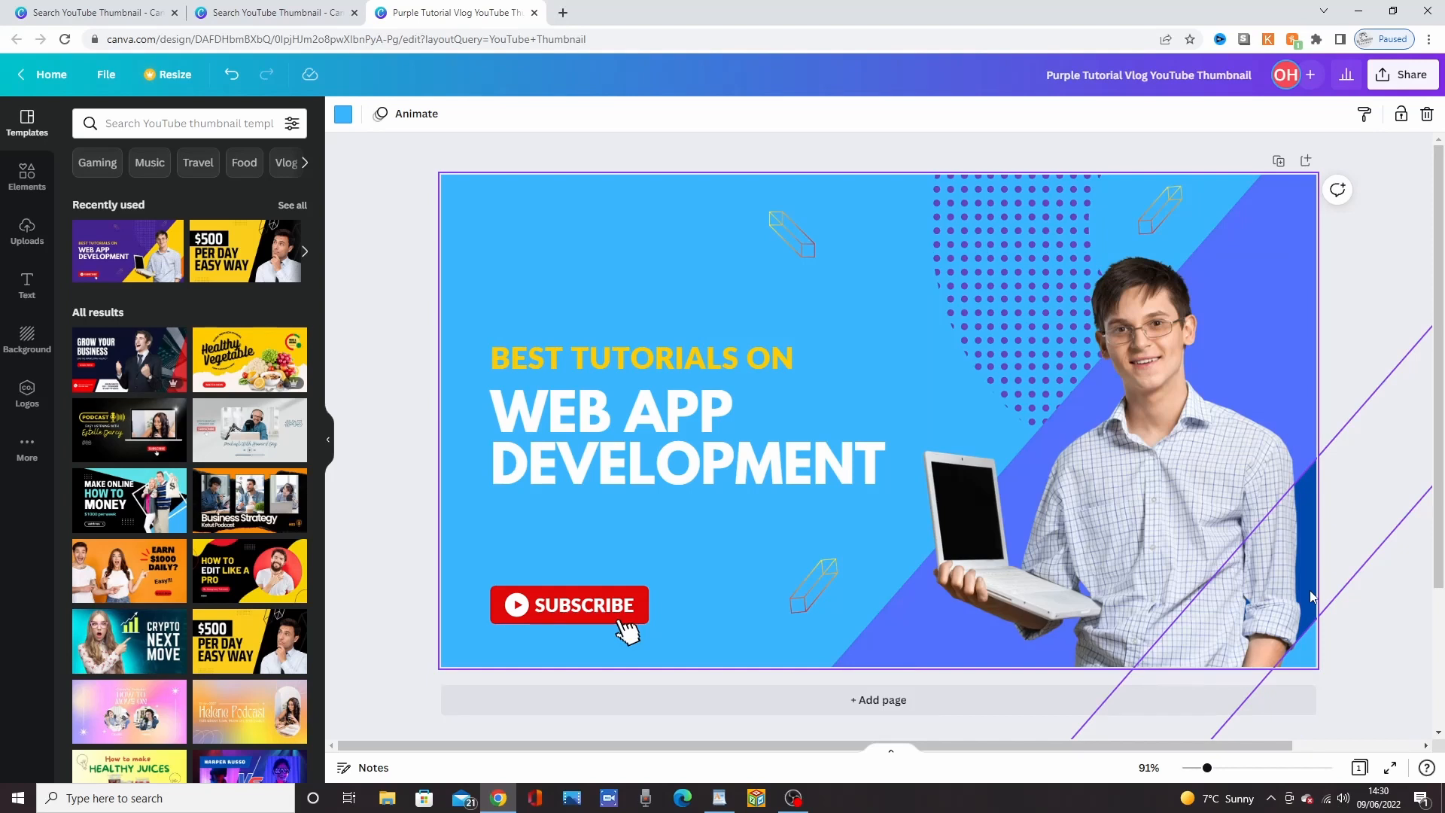
left_click(1331, 376)
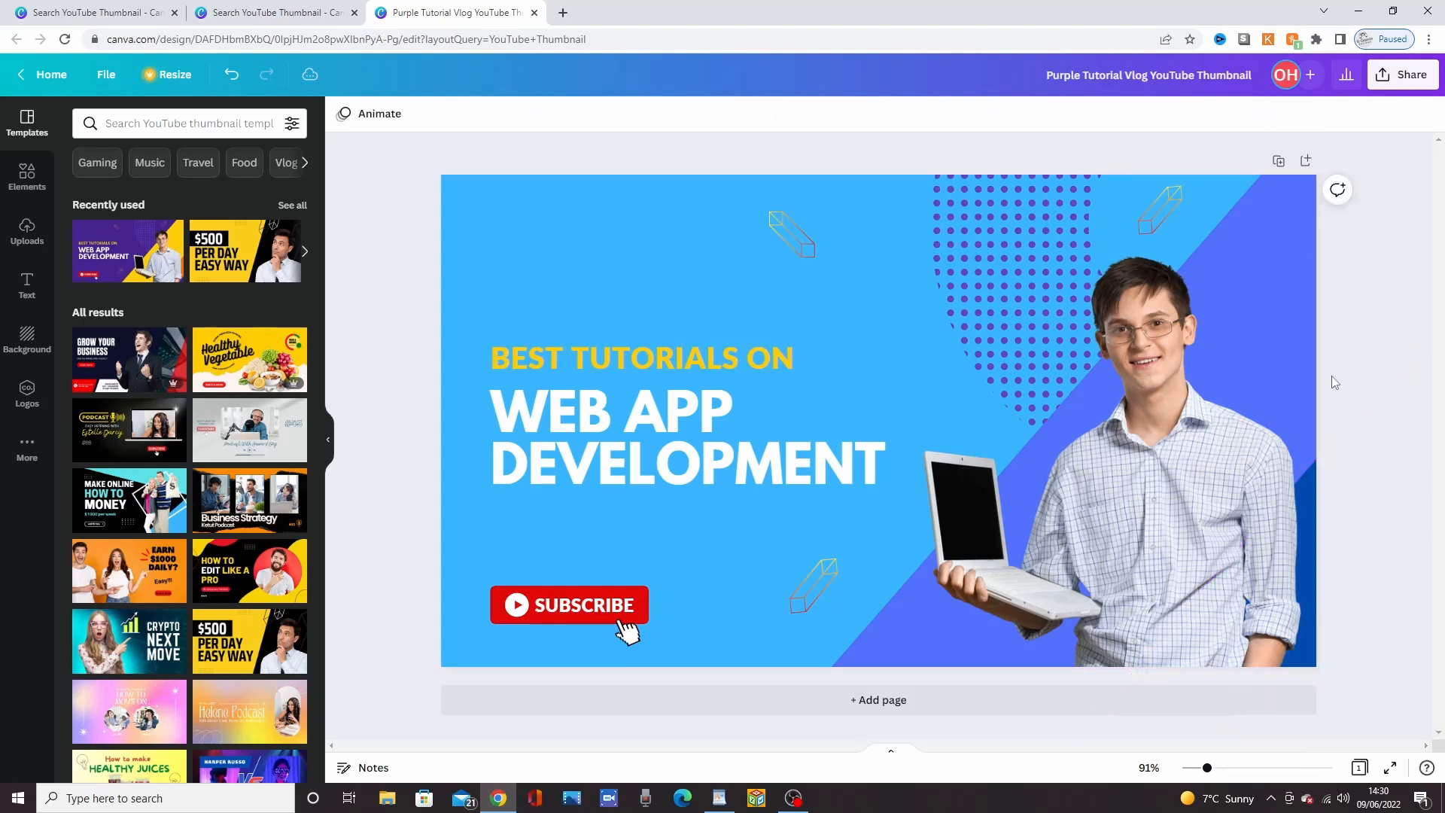
Delete the Subscribe button, its hand cursor and the outlined box decorations from the thumbnail
left_click(1330, 377)
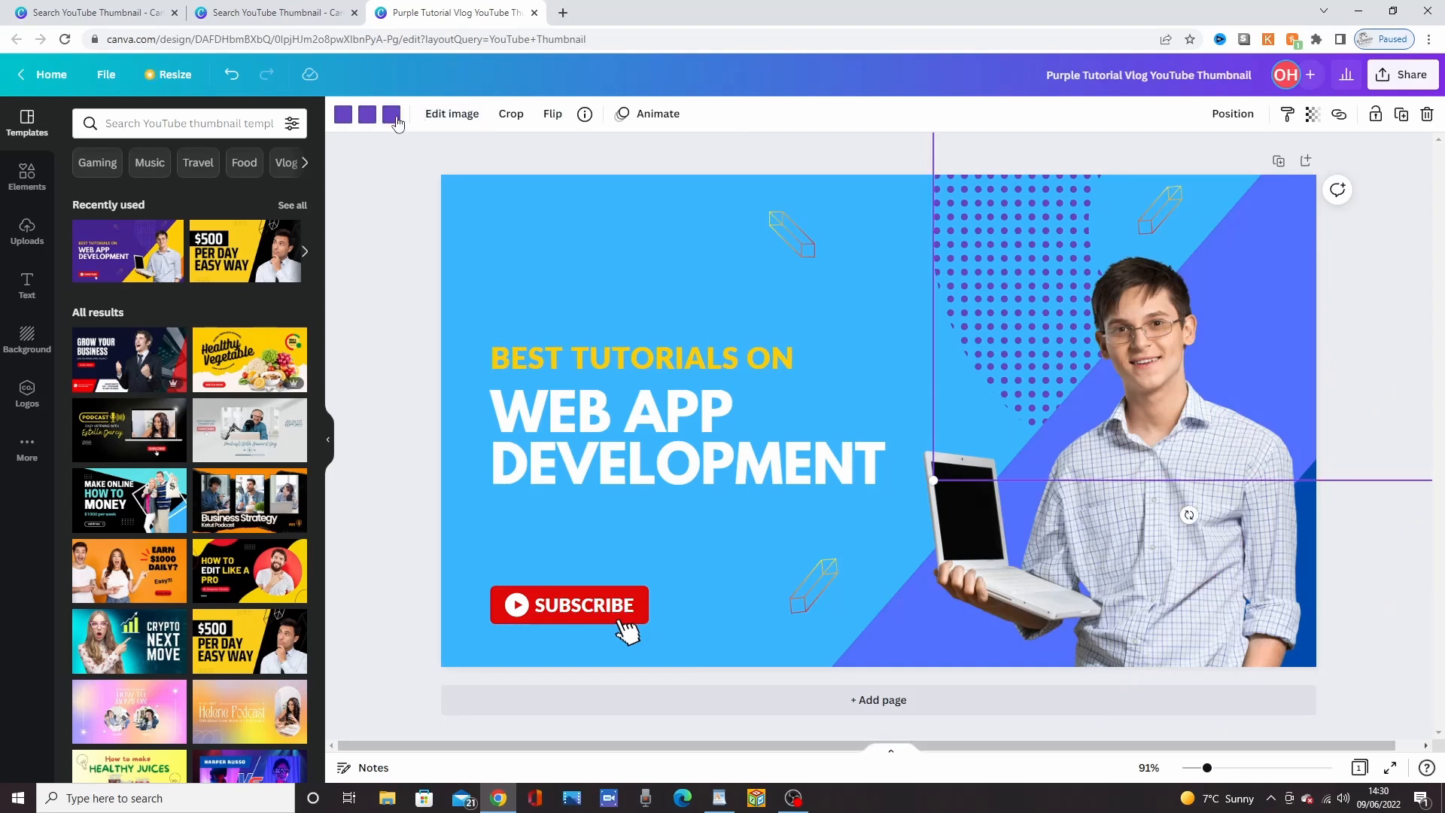
key("Delete")
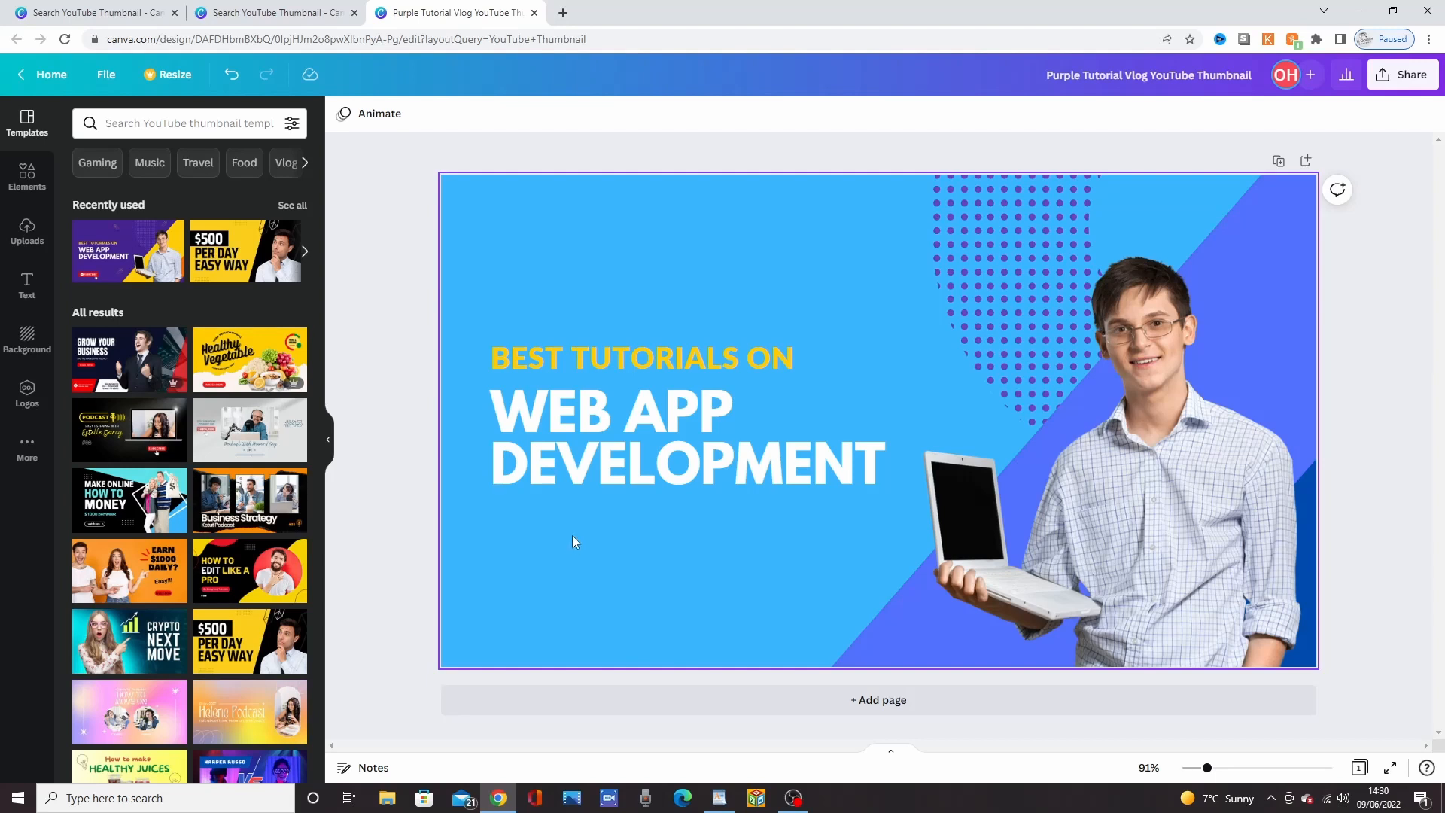
Replace the heading with "HOW TO MAKE A YOUTUBE THUMBAIL USING CANVA", move it up and remove the yellow "BEST TUTORIALS ON" line
triple_click(589, 411)
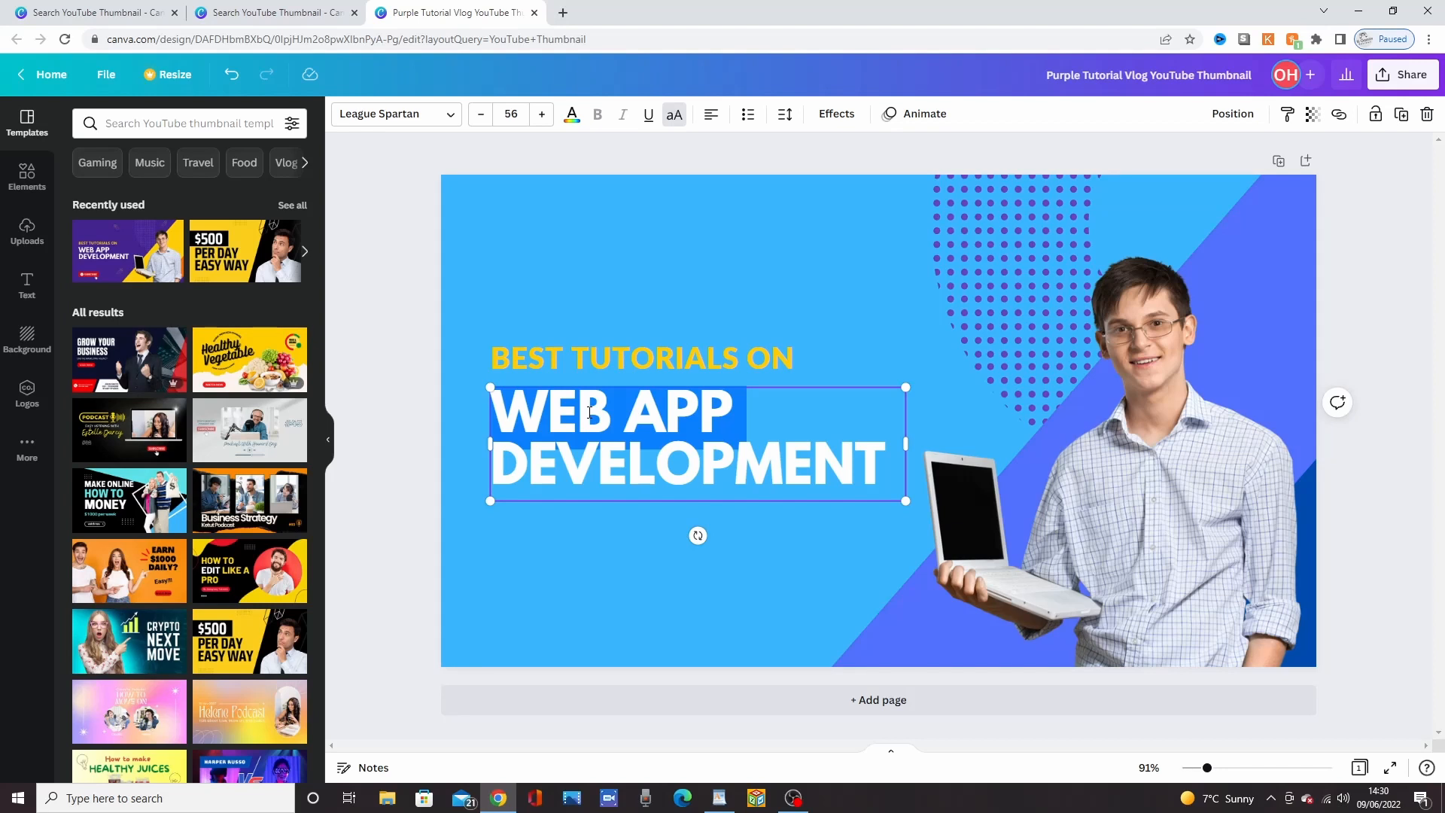
key("ctrl+a")
type("HOW")
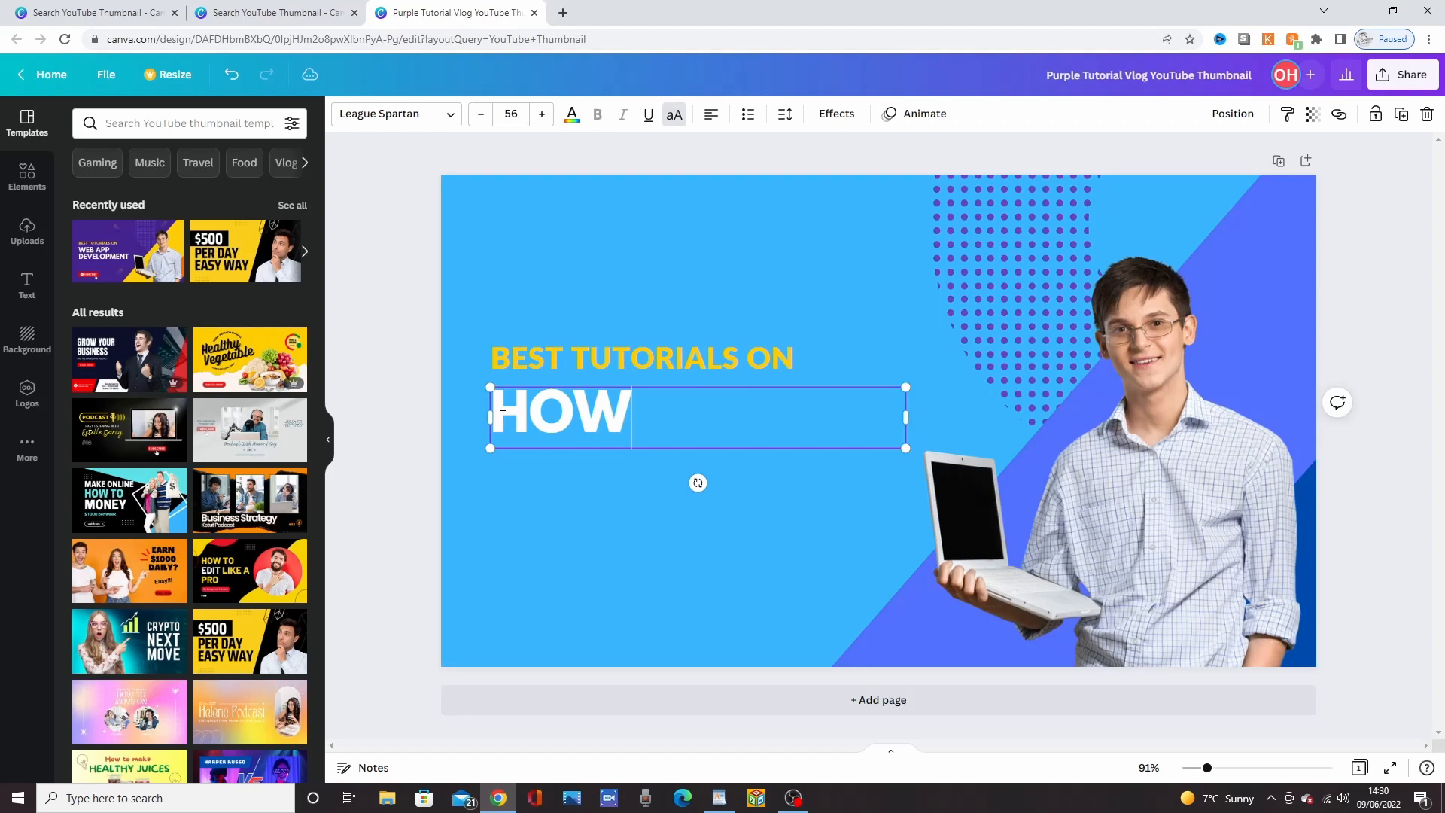
type(" TO MAKE A YOUTUB")
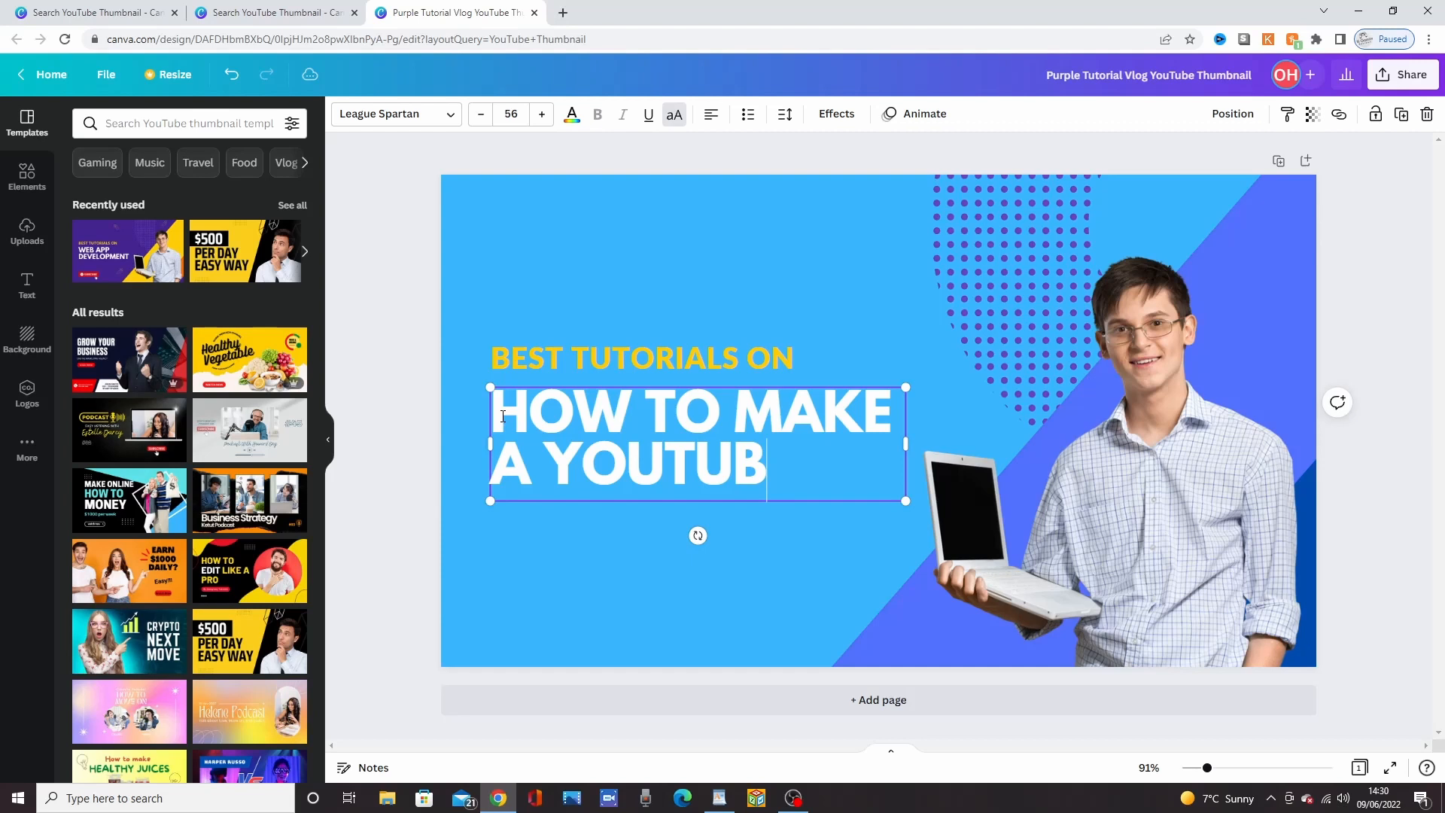
type("E THUMBAIL USING CANVA")
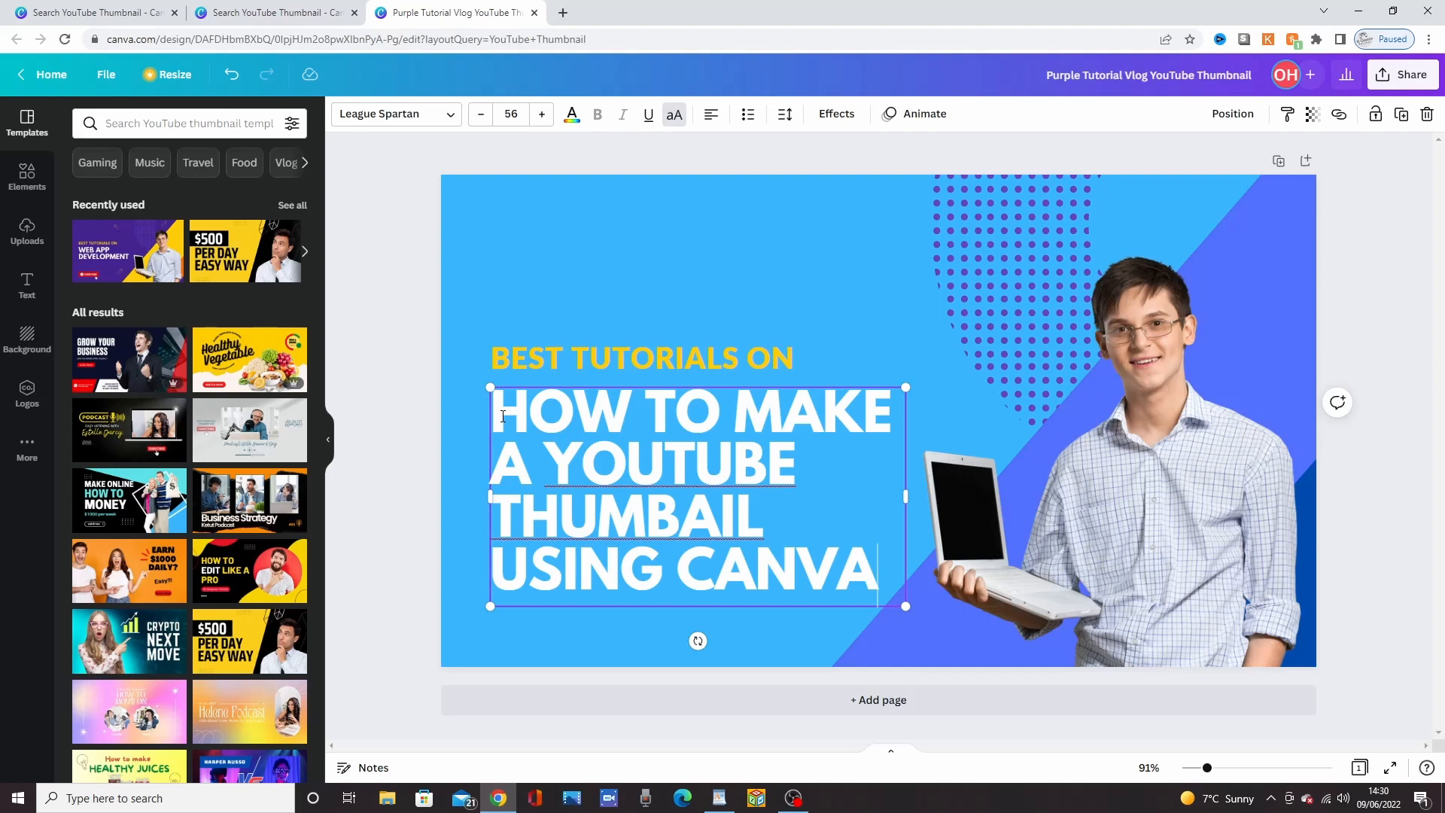
left_click(647, 361)
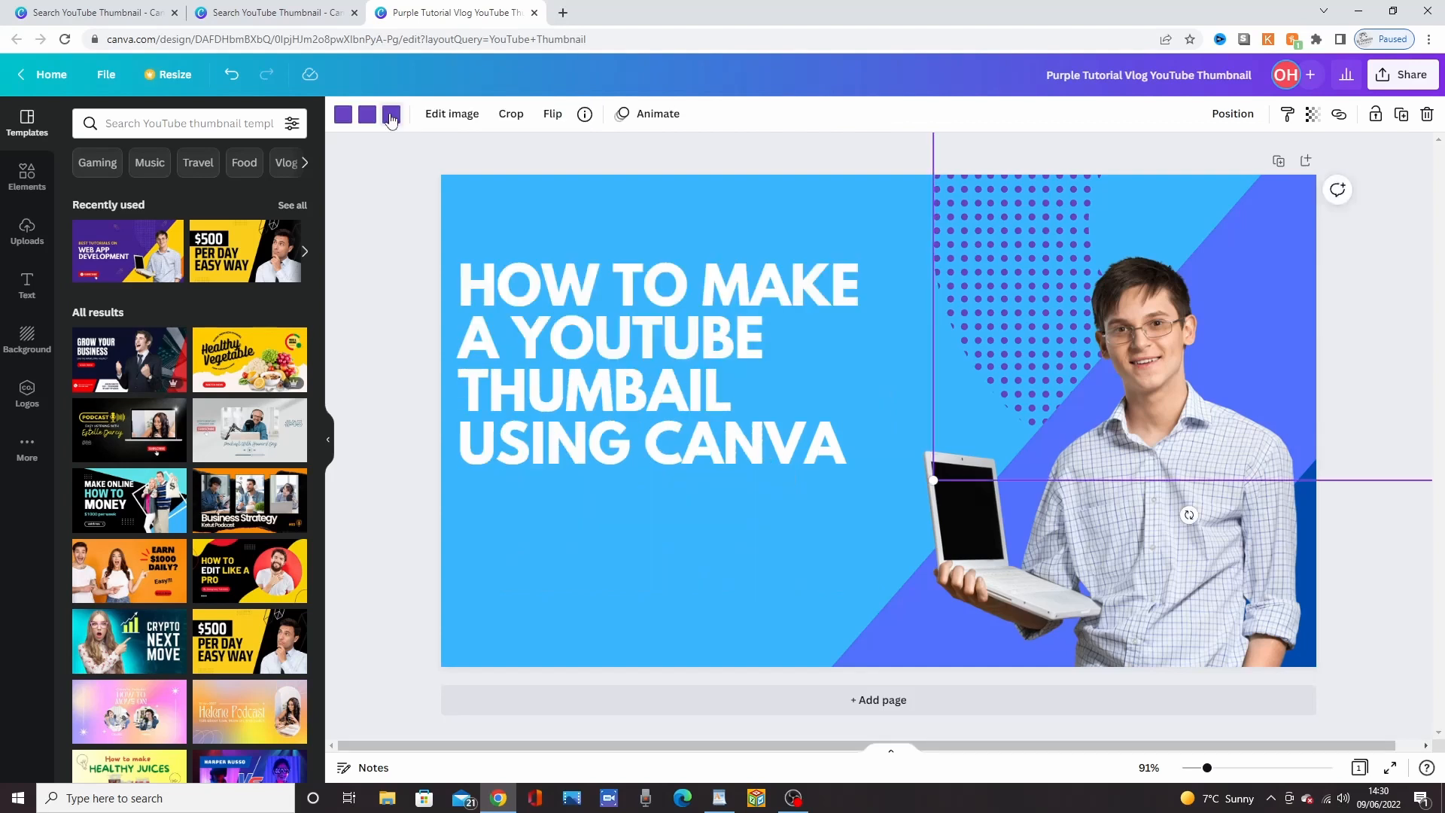
Recolour the purple dotted pattern, setting its first two colours to medium blue and the third to white
left_click(391, 114)
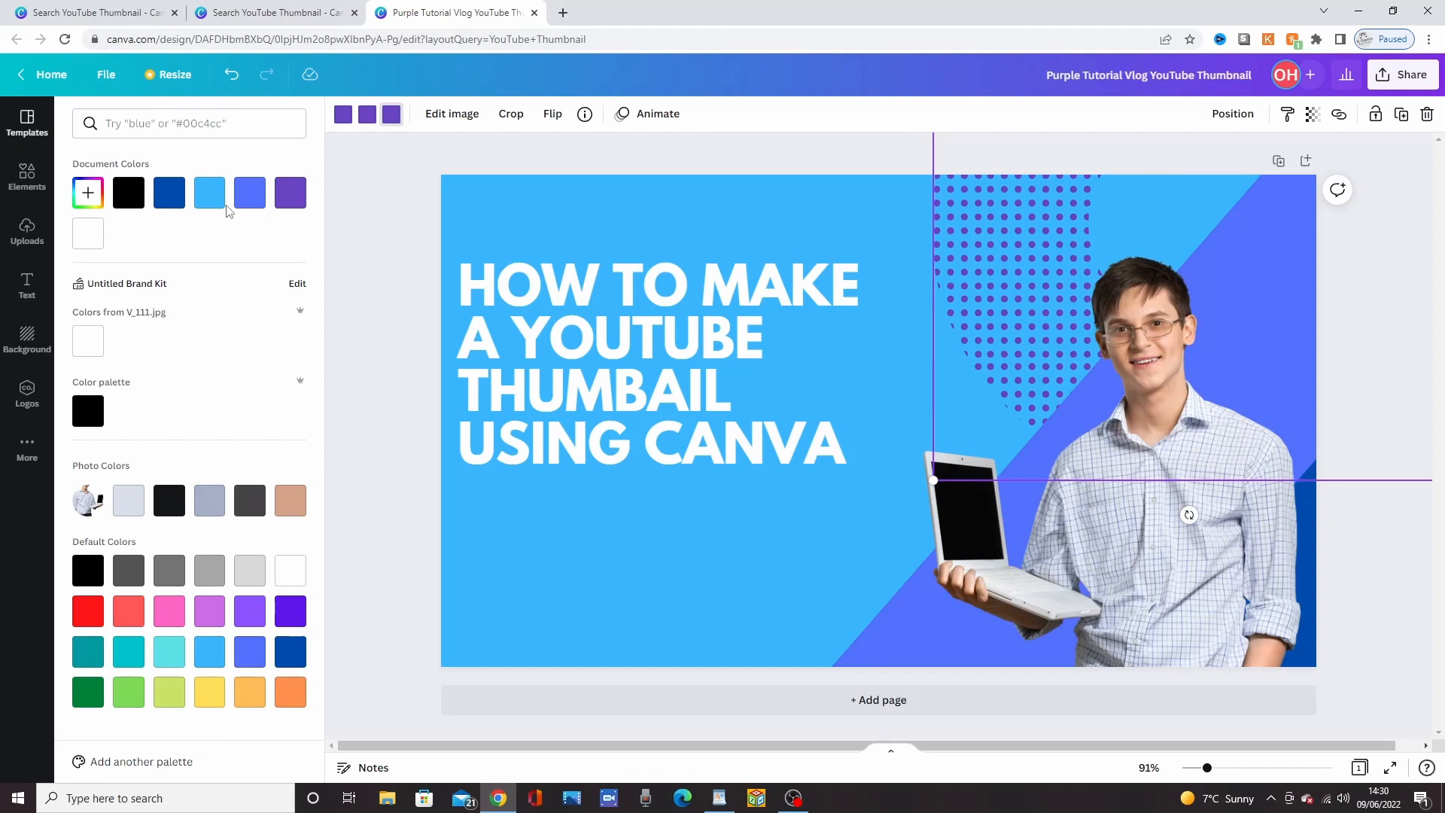
left_click(247, 195)
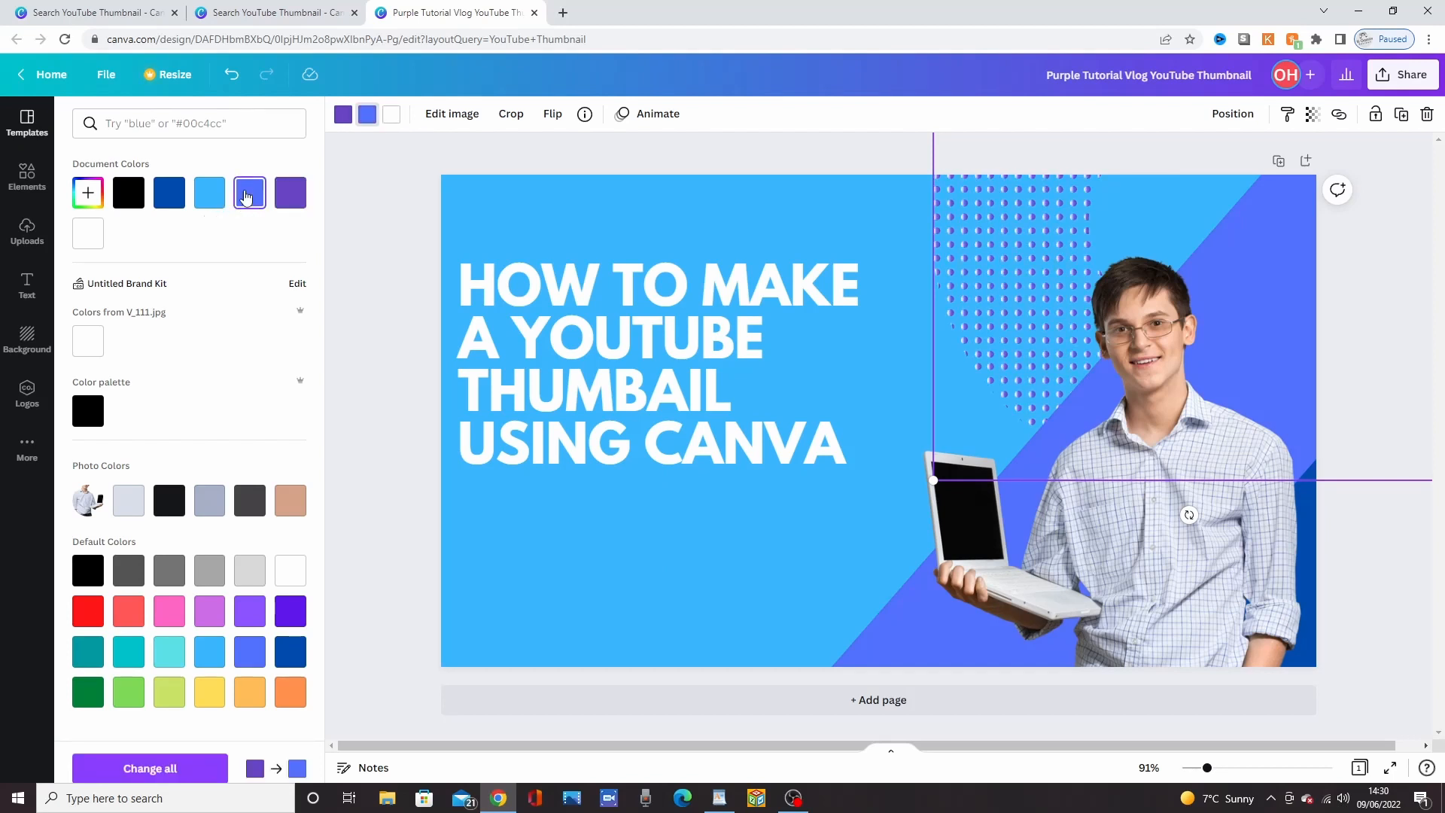
left_click(245, 197)
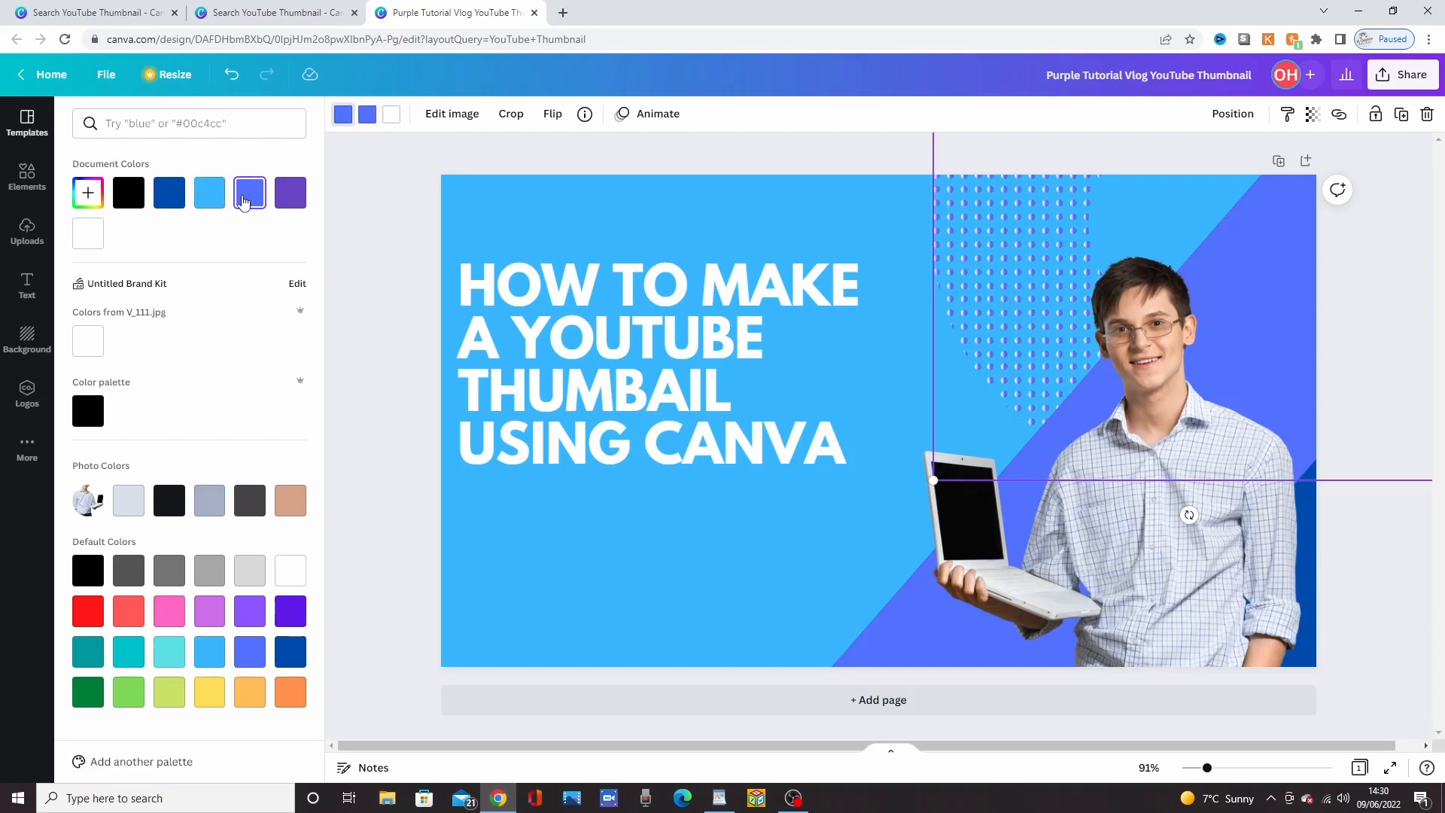
Delete the dotted pattern from the upper middle of the thumbnail
left_click(211, 202)
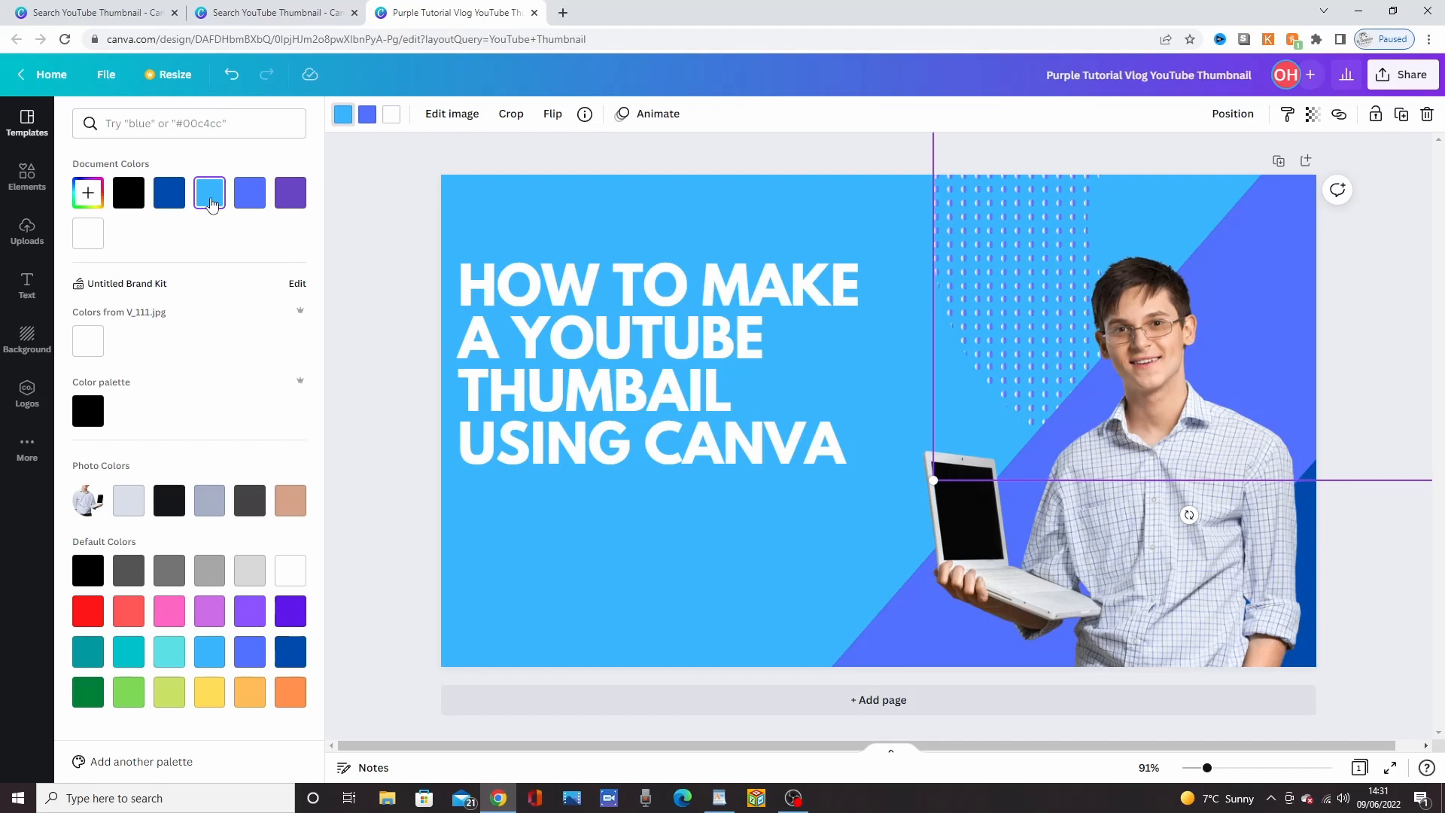
left_click(1013, 224)
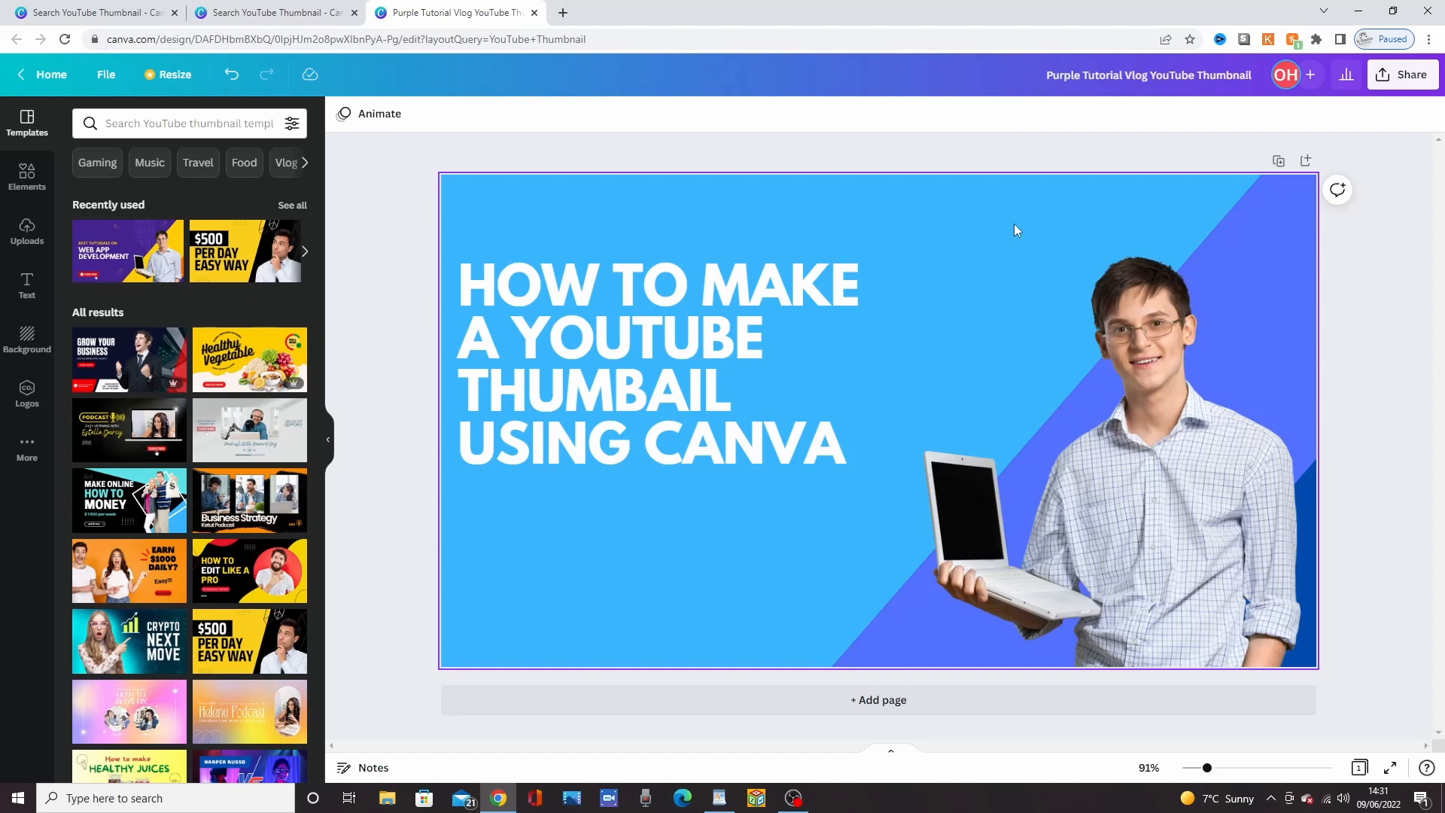
Colour the word YOUTUBE red and the word CANVA medium blue in the heading
double_click(637, 339)
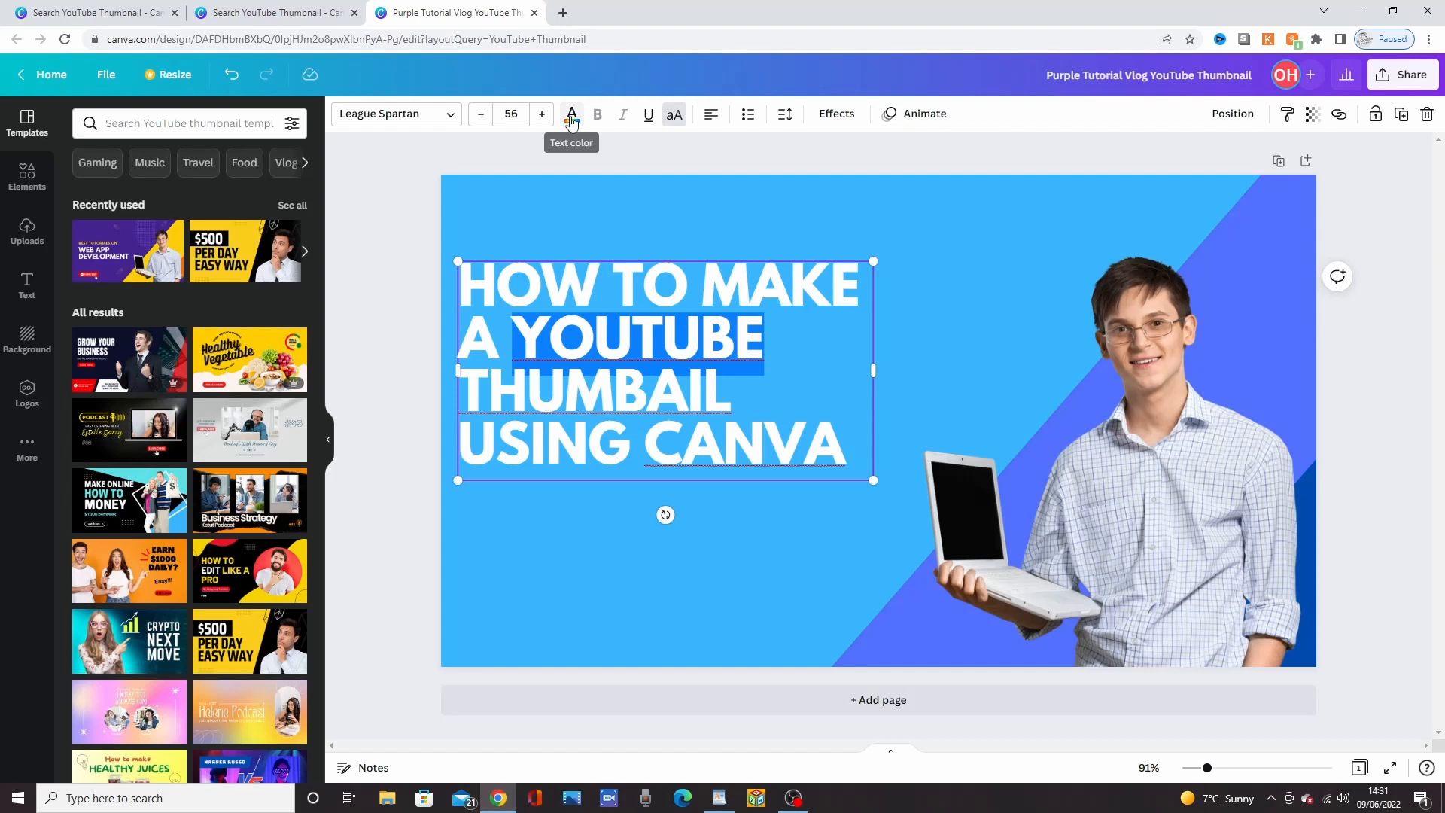
left_click(571, 114)
left_click(88, 569)
double_click(836, 439)
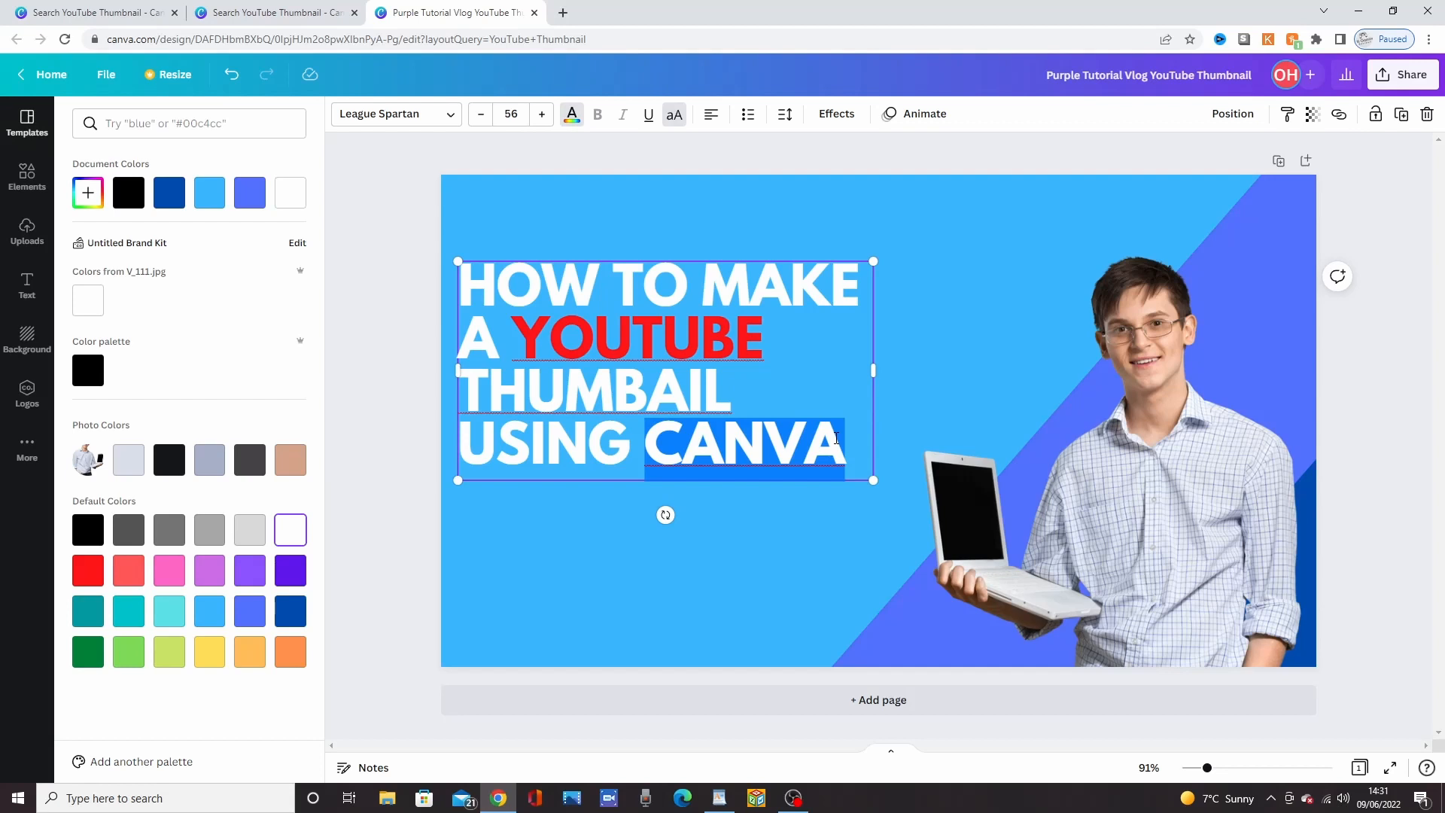
left_click_drag(836, 437, 799, 440)
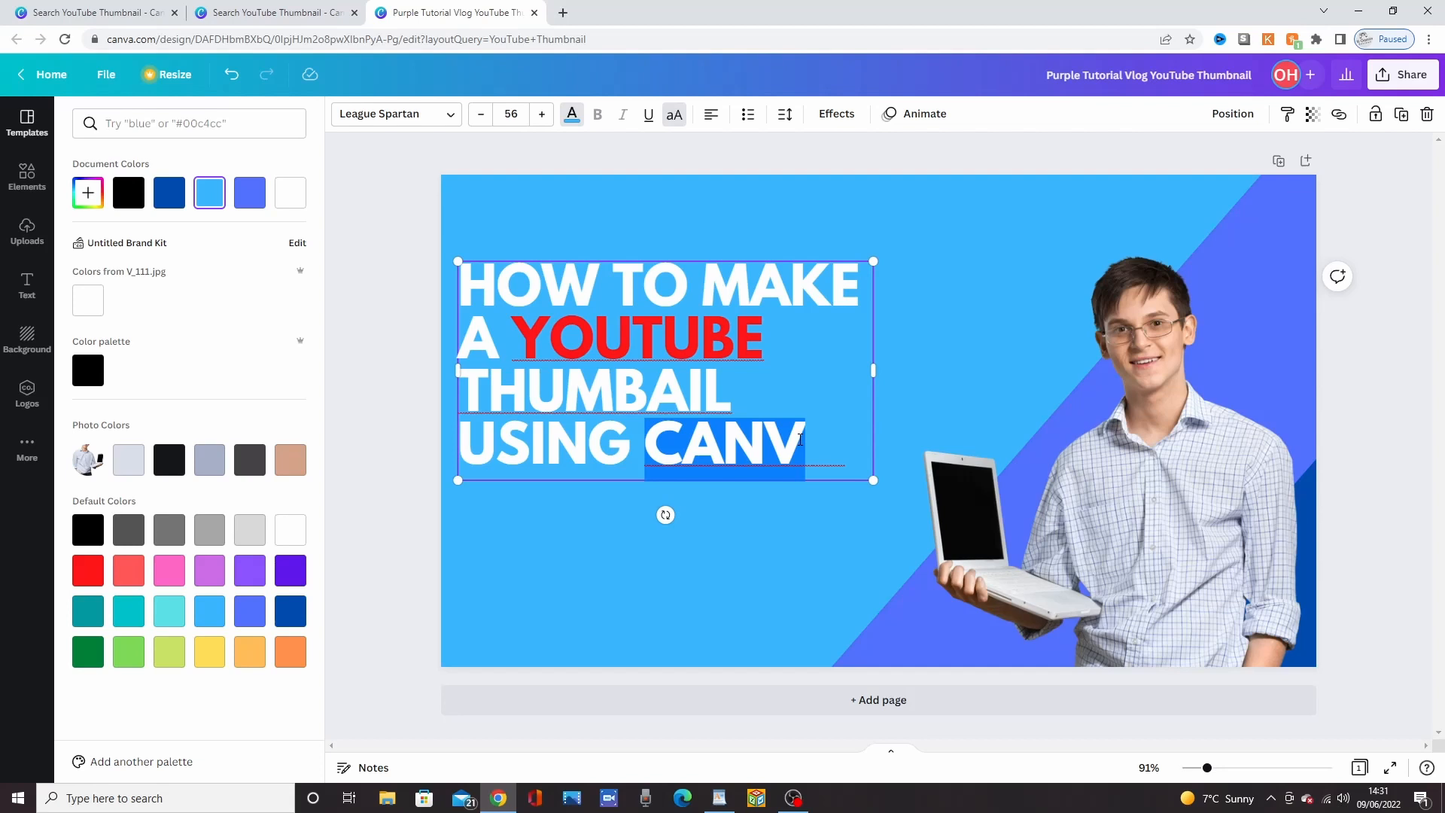
left_click(613, 391)
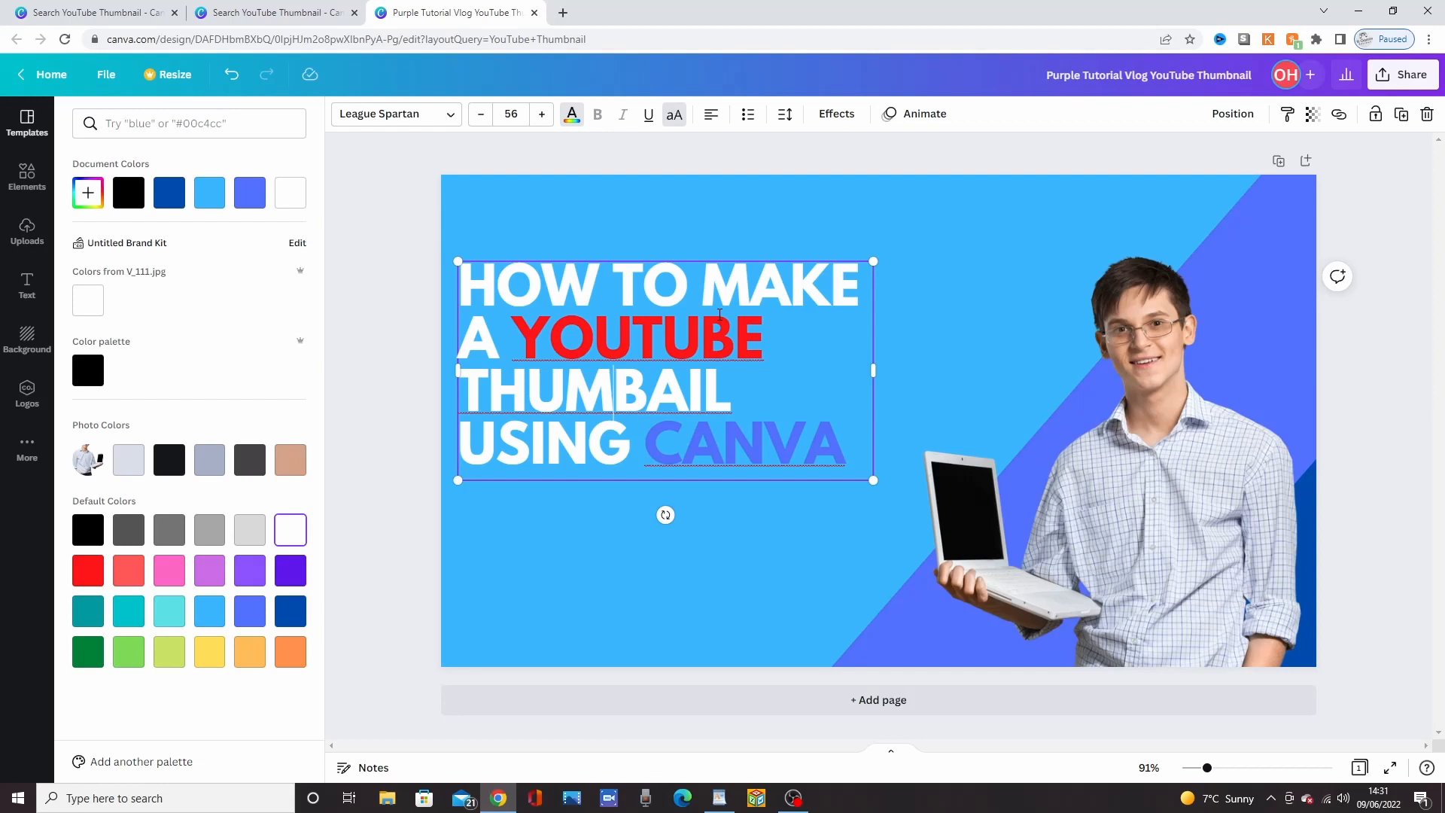
Try the Lift text effect on the whole heading with an intensity of 59
key("ctrl+a")
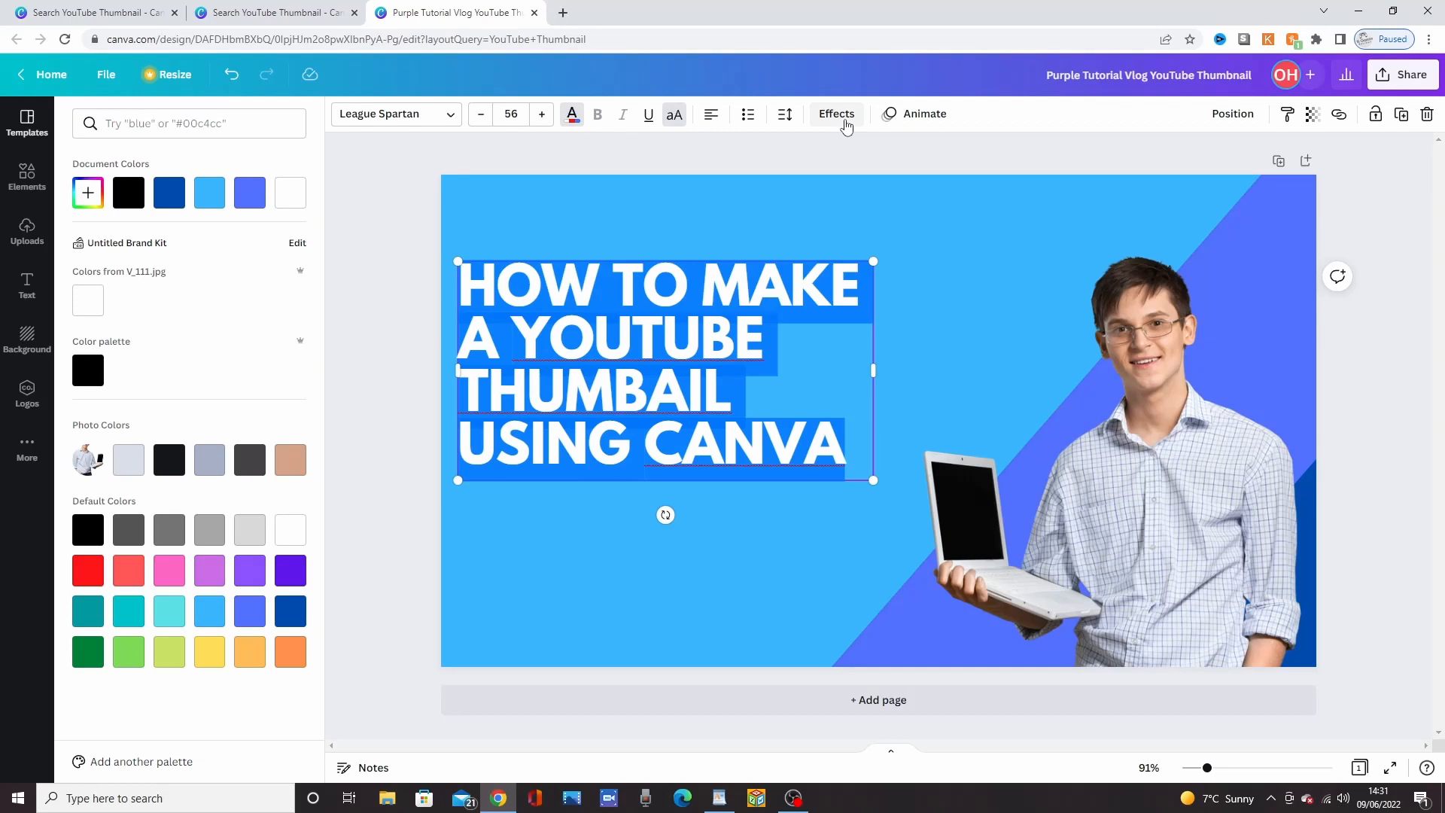
left_click(843, 121)
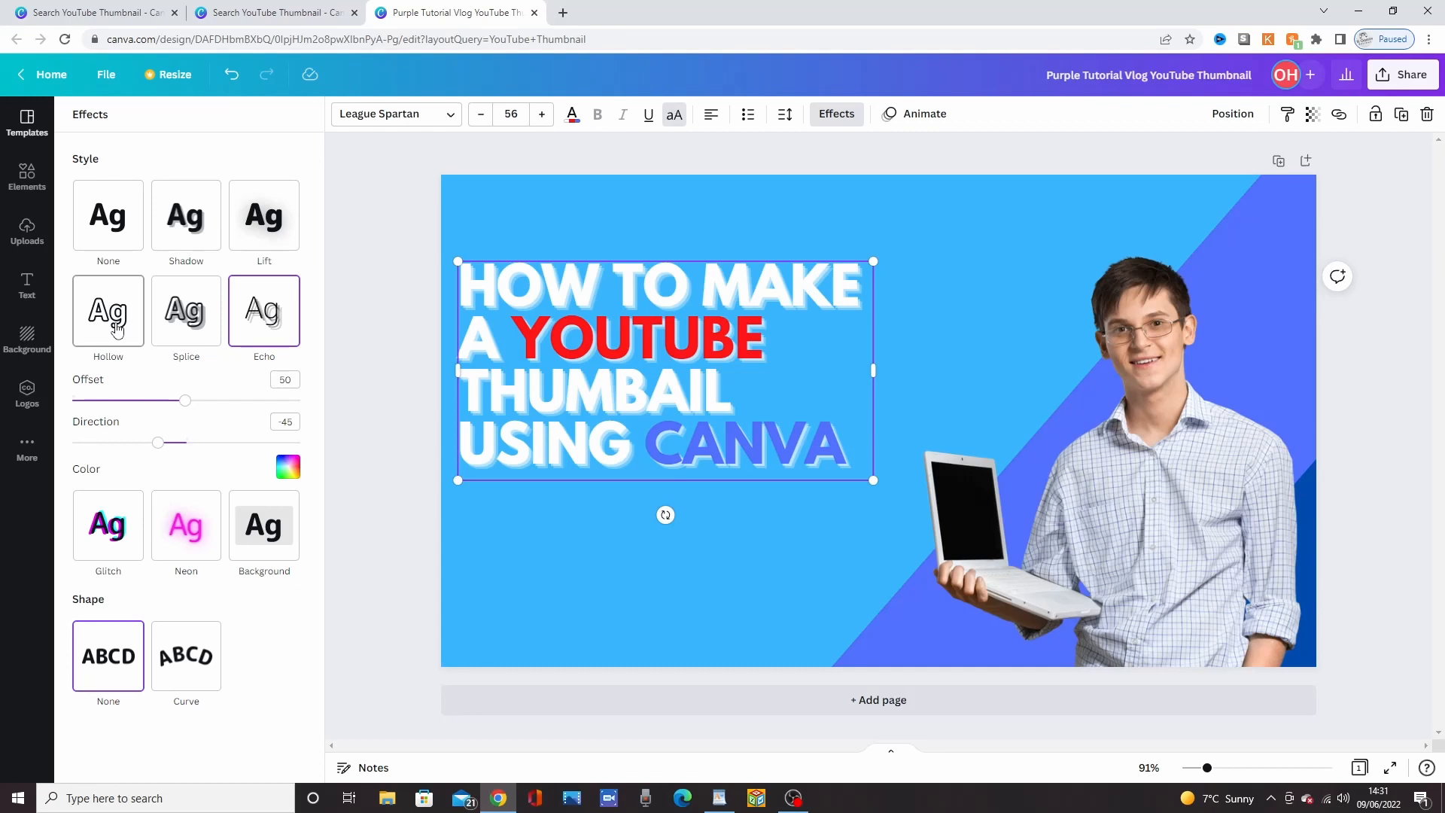
left_click(264, 215)
mouse_move(185, 305)
left_mouse_down()
mouse_move(214, 320)
mouse_move(207, 305)
left_mouse_up()
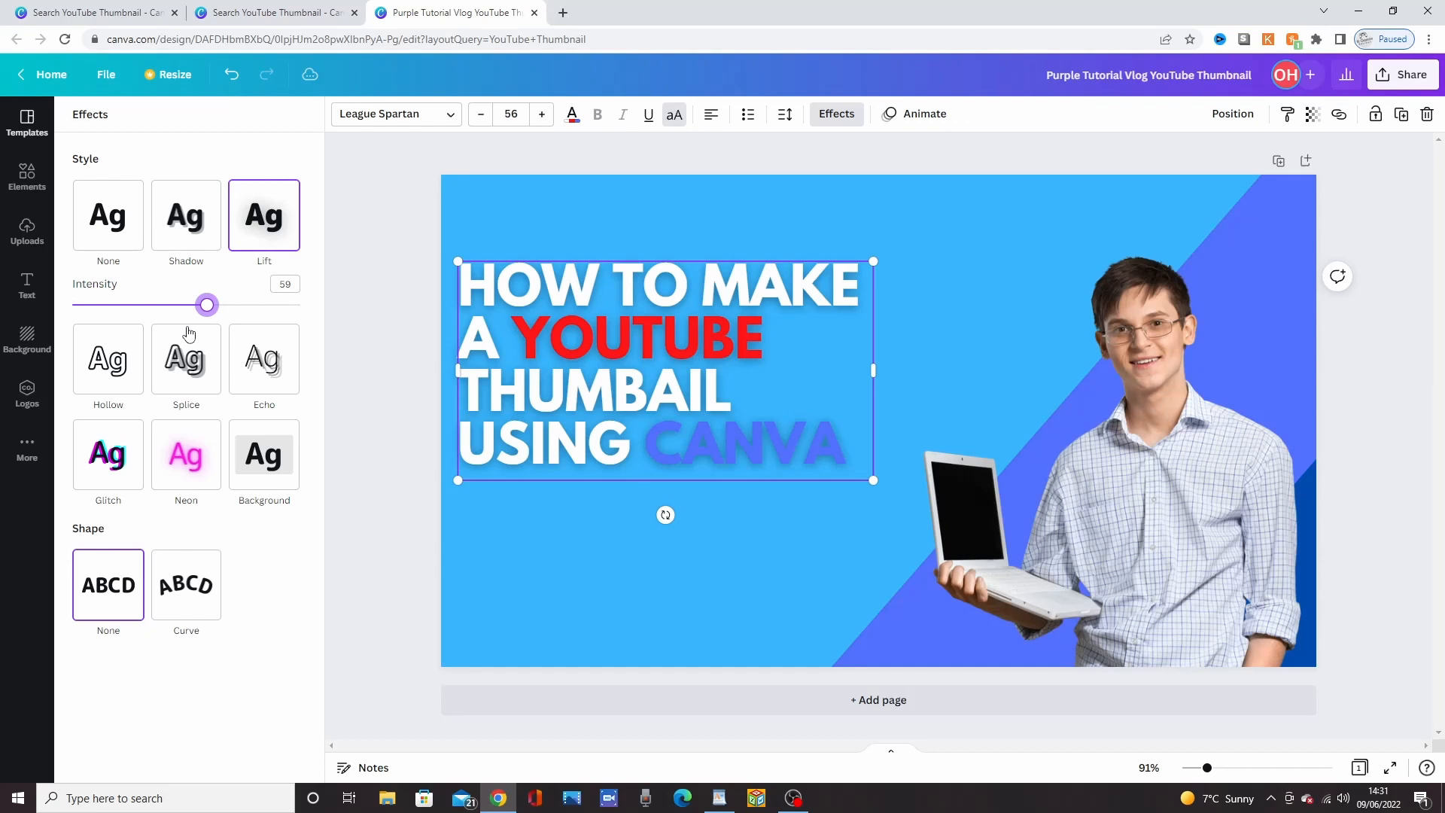
Apply the Shadow effect to the heading with offset 55, direction -35, blur 8 and transparency 40
left_click(186, 216)
left_click_drag(157, 347, 174, 347)
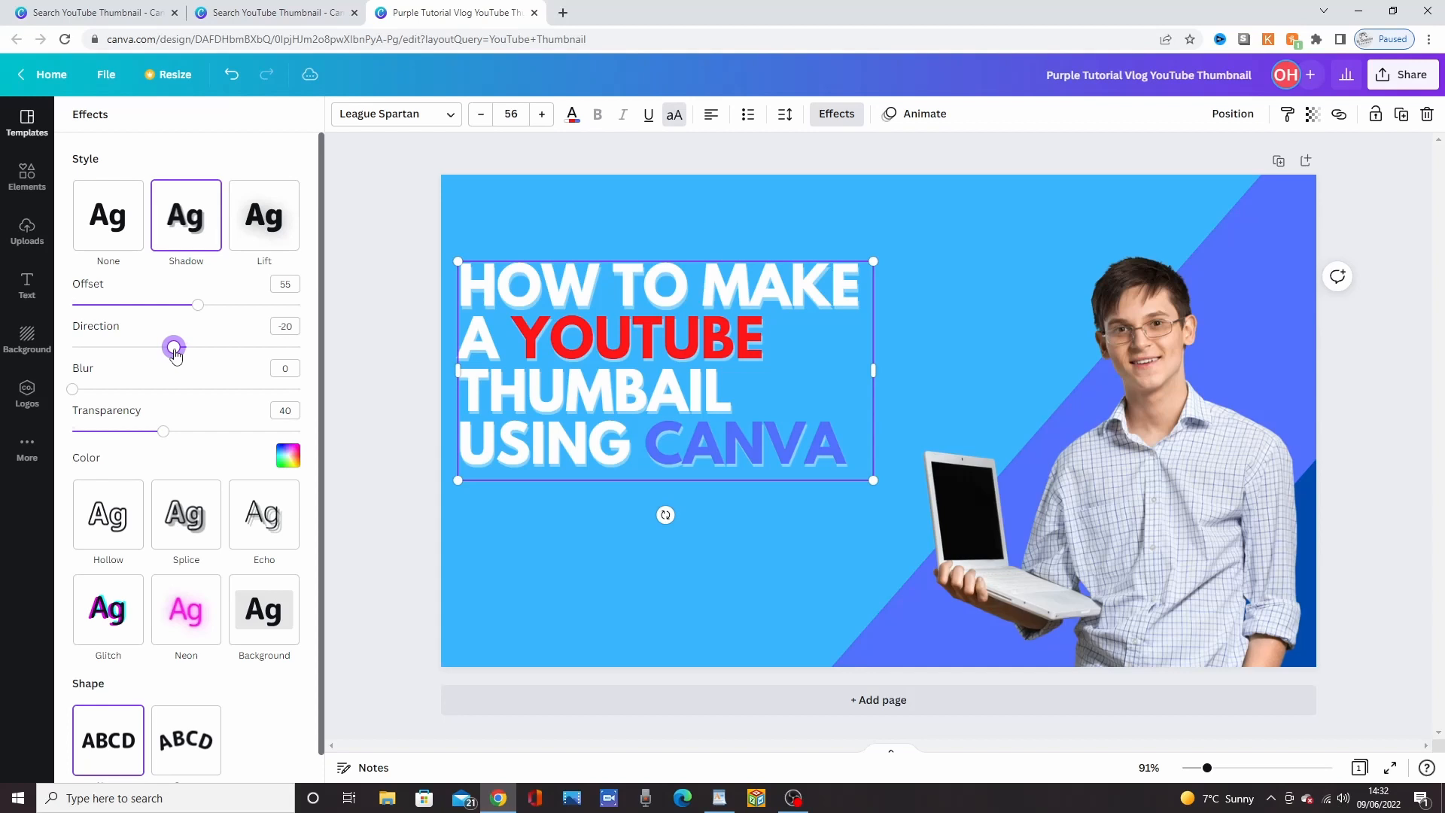
left_click_drag(174, 347, 164, 347)
left_click_drag(73, 389, 90, 389)
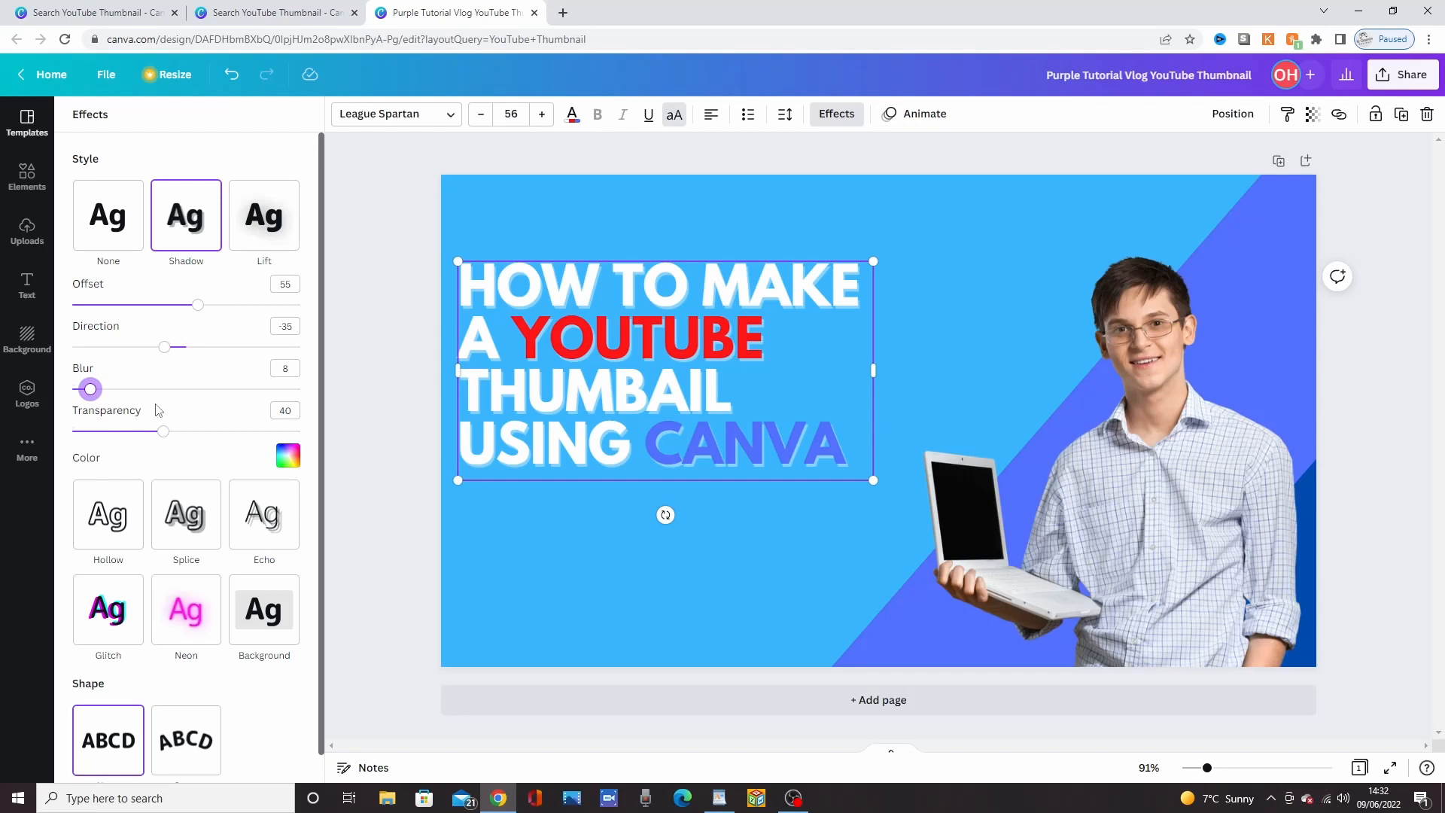
key("Escape")
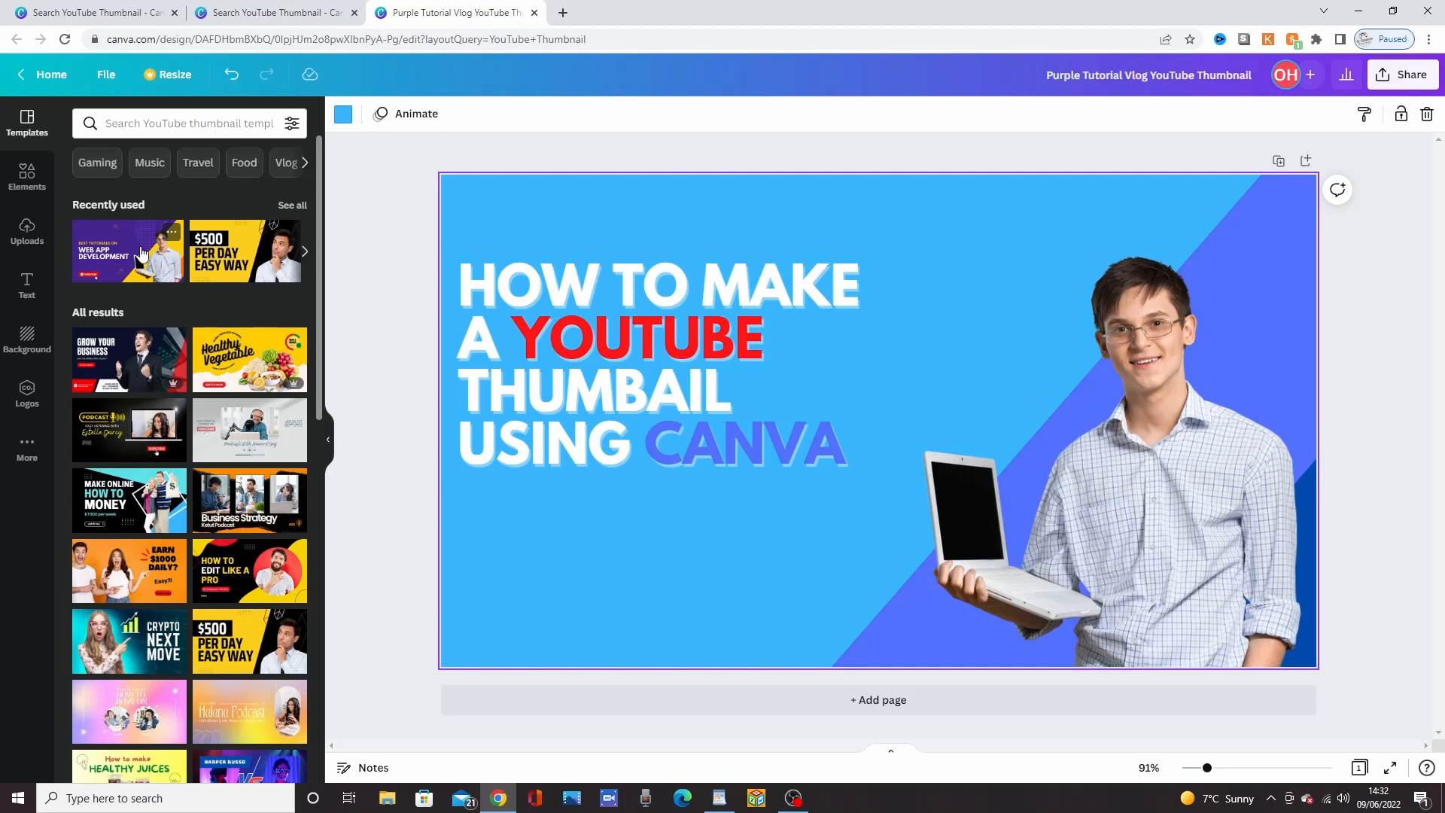
Find graphics for "youtube" and add the red play-button logo, shrunk to fit beside the word YOUTUBE
left_click(27, 177)
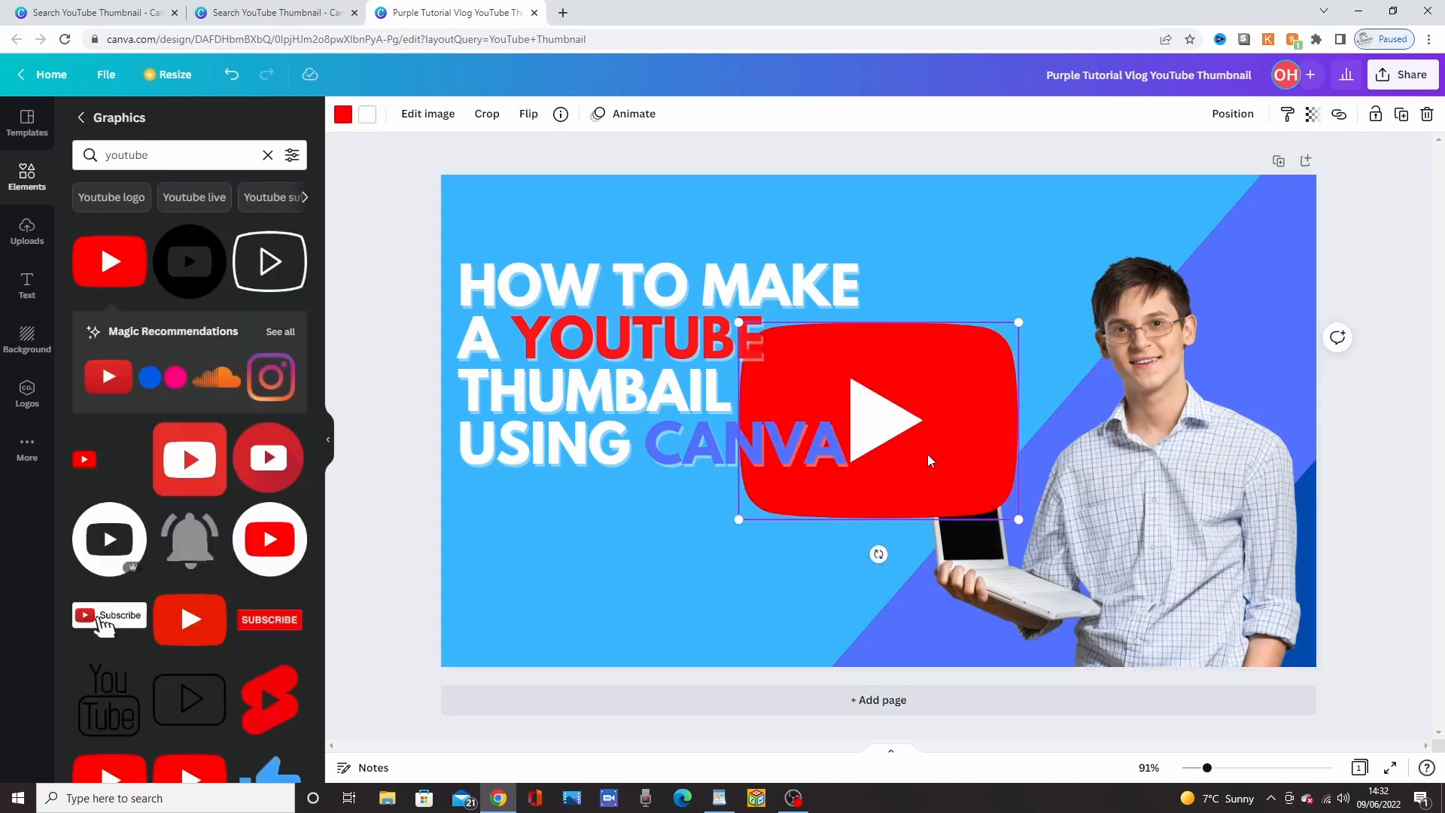
left_click_drag(891, 450, 815, 547)
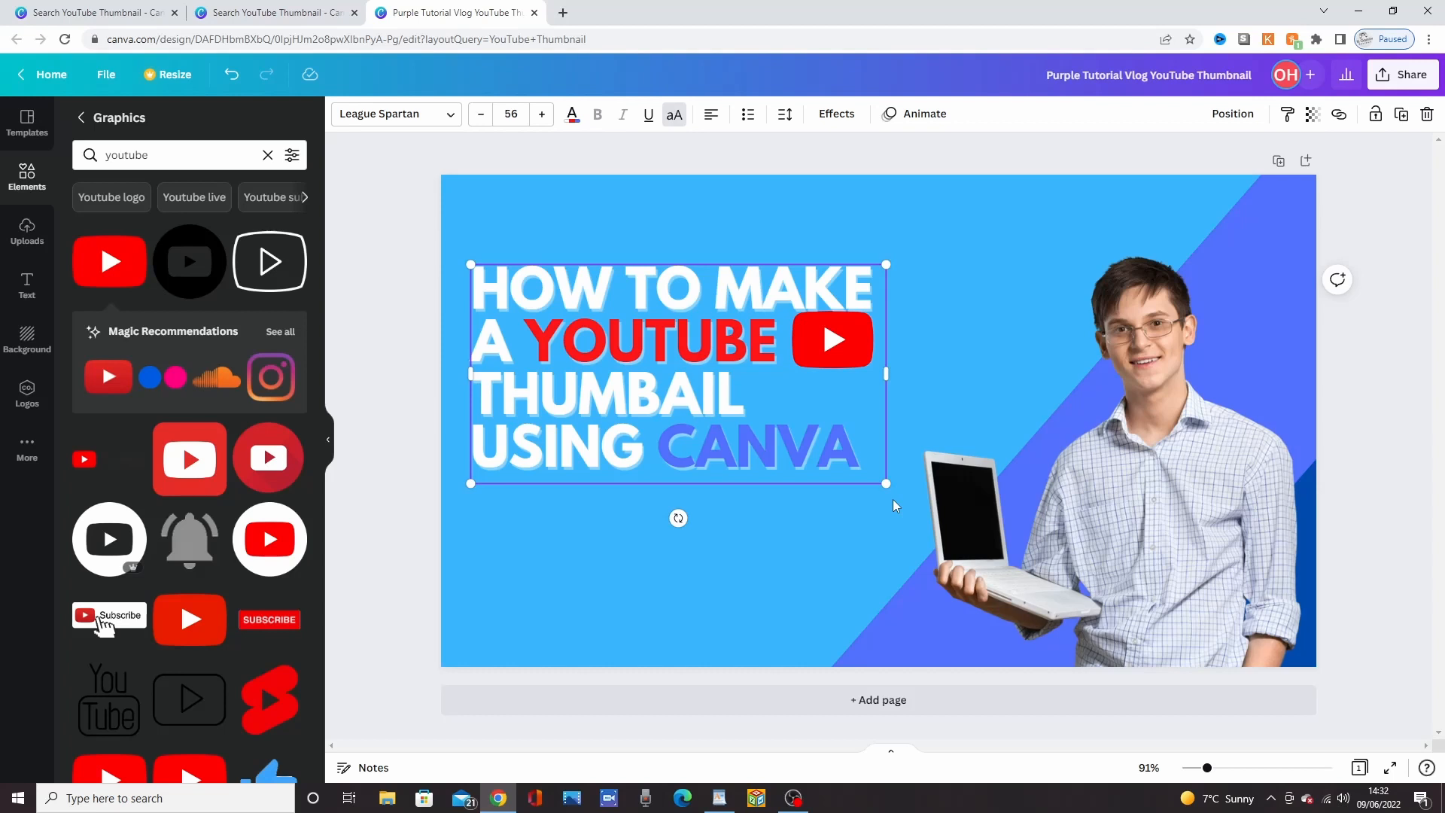
Enlarge the heading to font size 63.2 and shift the YouTube logo to just after the word YOUTUBE
left_click_drag(886, 483, 930, 497)
left_click(1232, 113)
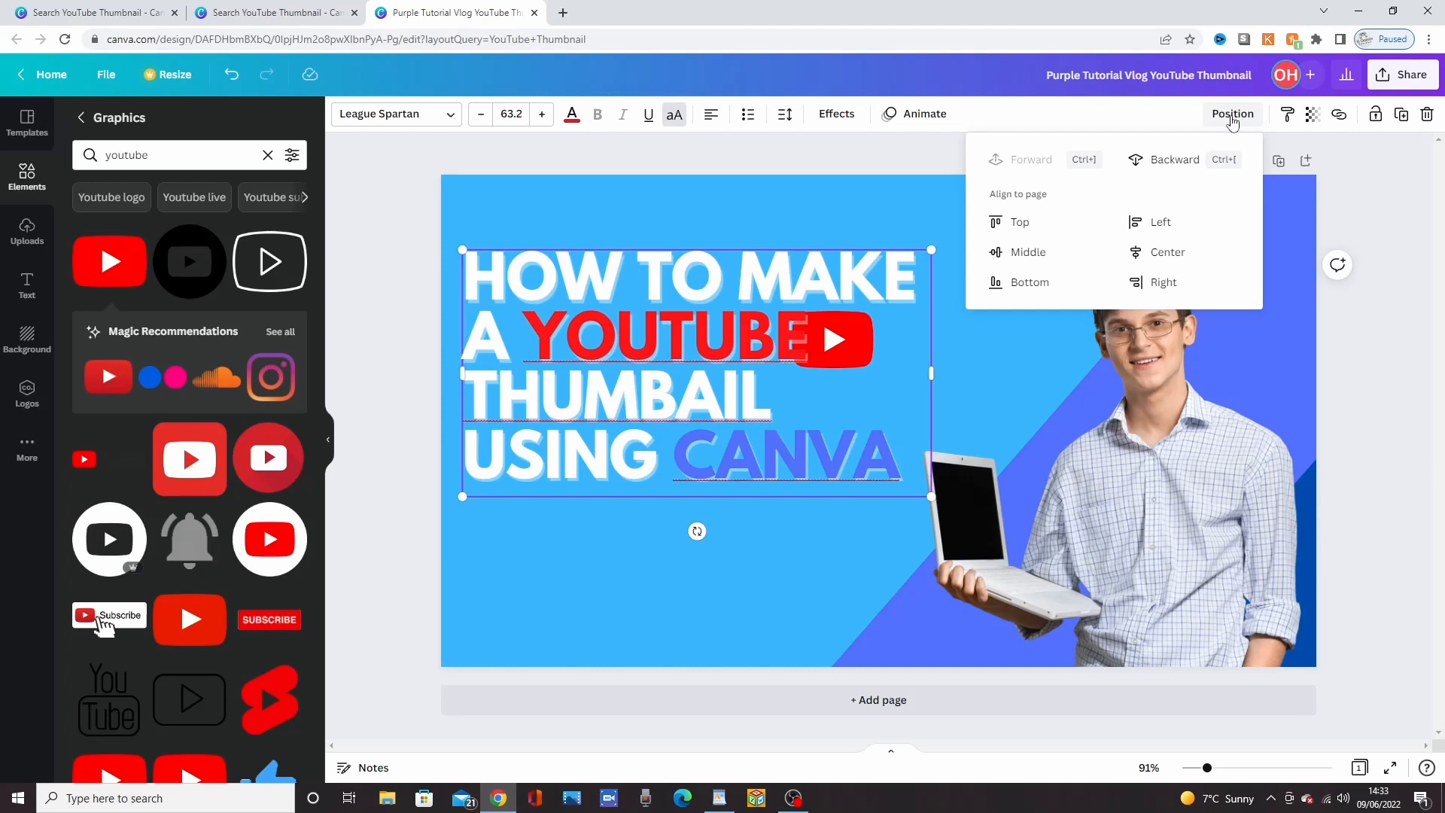
key("ctrl+z")
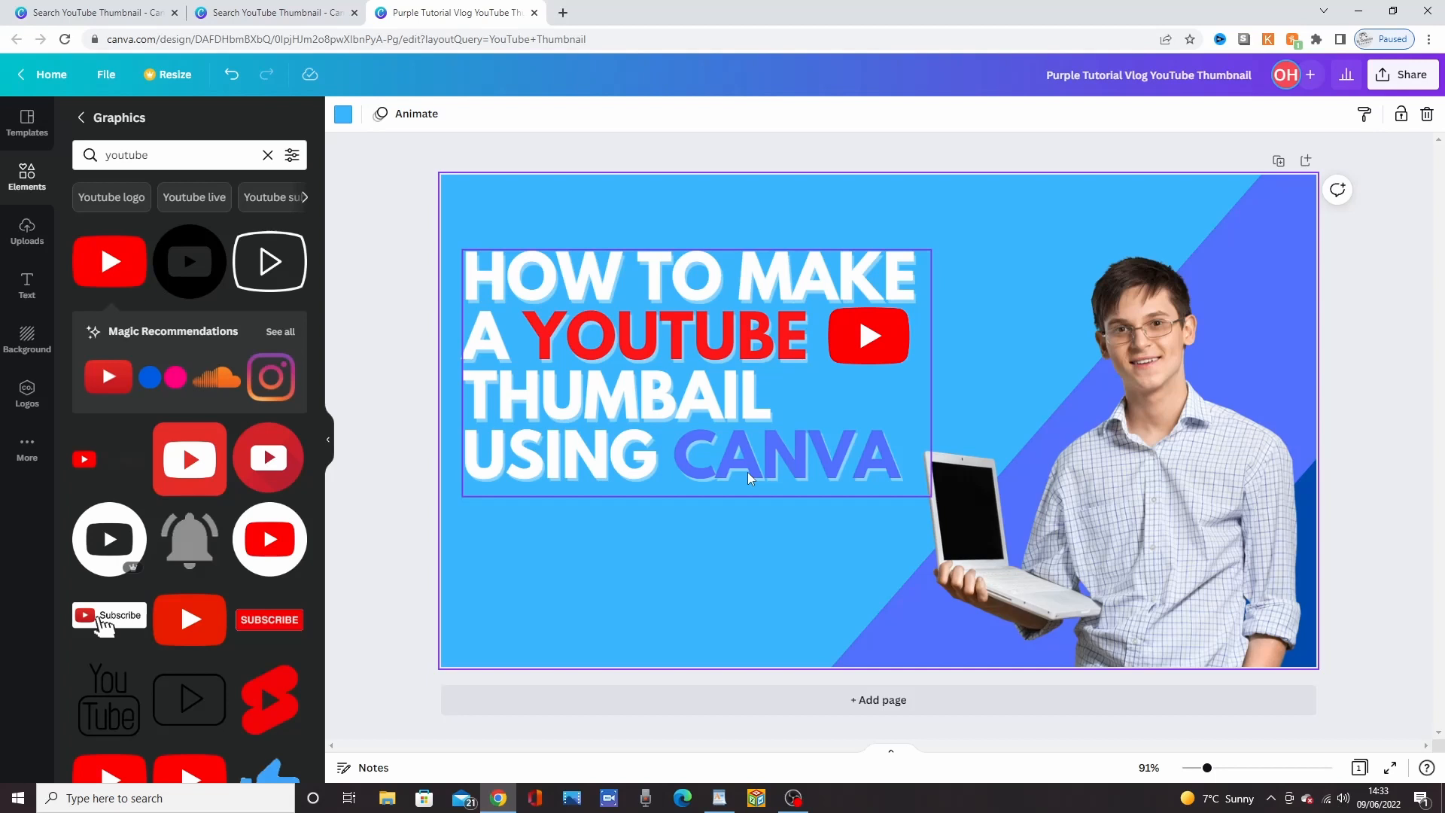
Replace the word CANVA in the heading with the gradient Canva script logo from a "canva" graphics search
double_click(707, 456)
left_click_drag(707, 456, 863, 456)
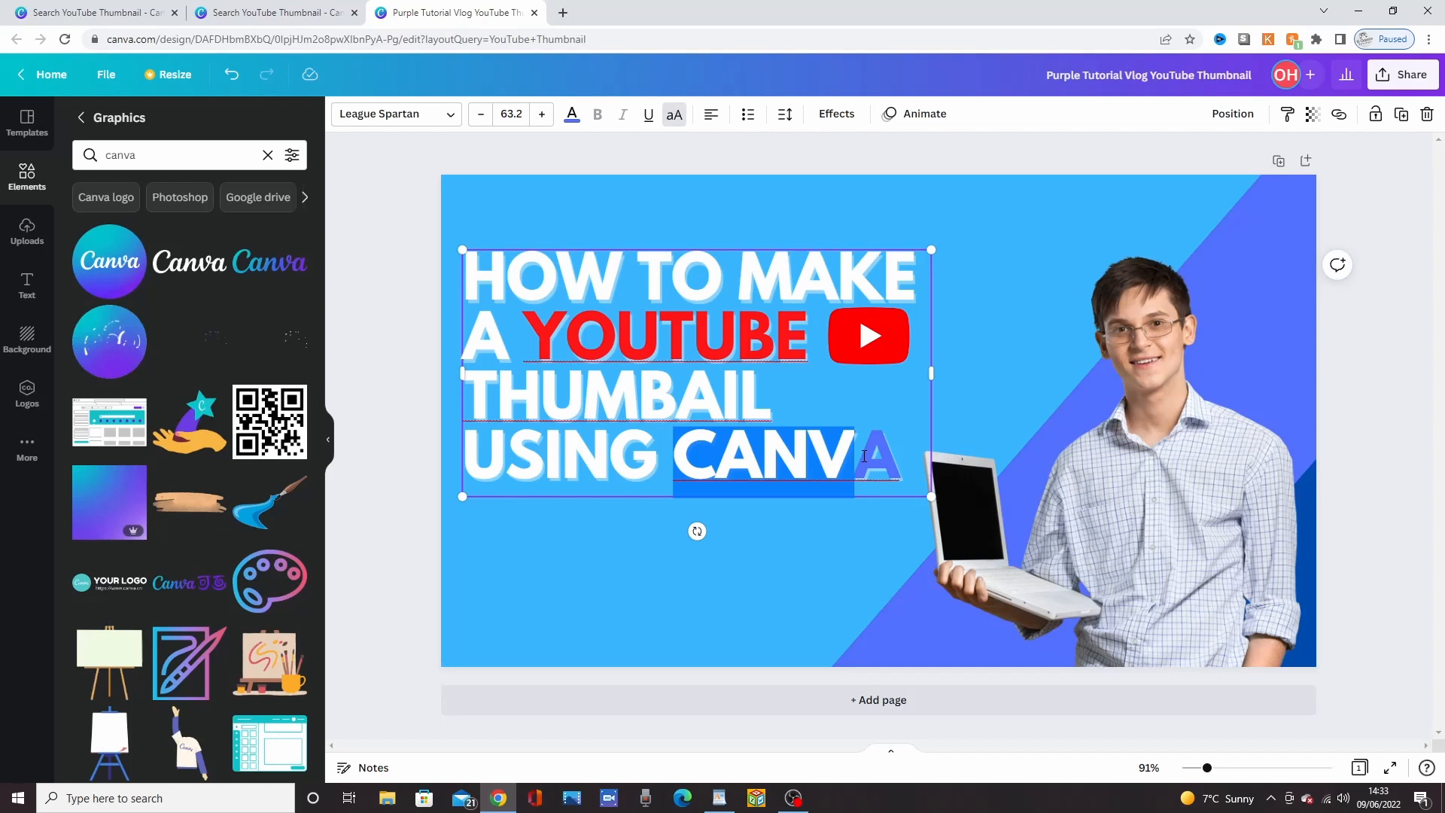
left_click_drag(863, 456, 901, 456)
key("BackSpace")
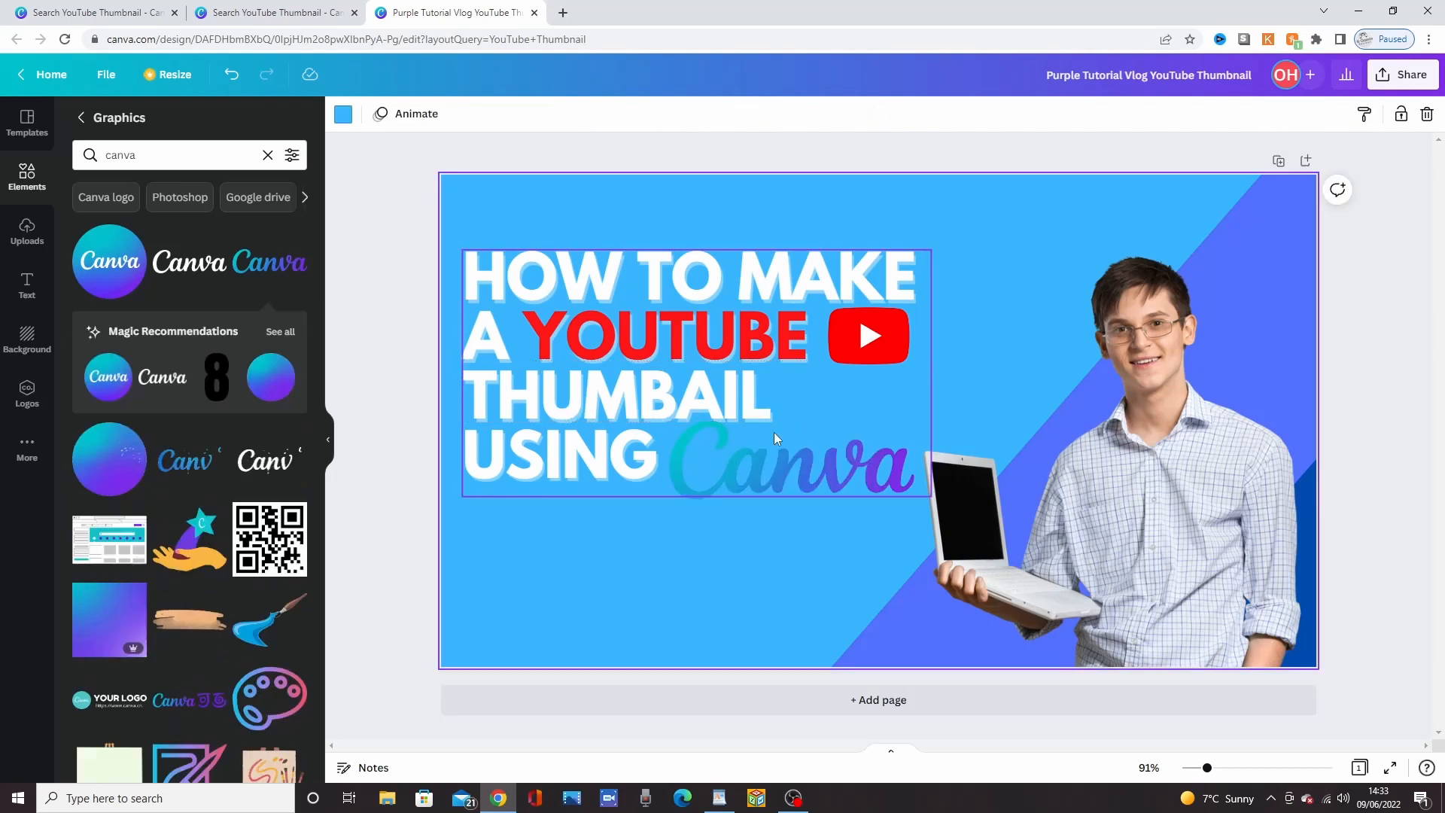
left_click(760, 462)
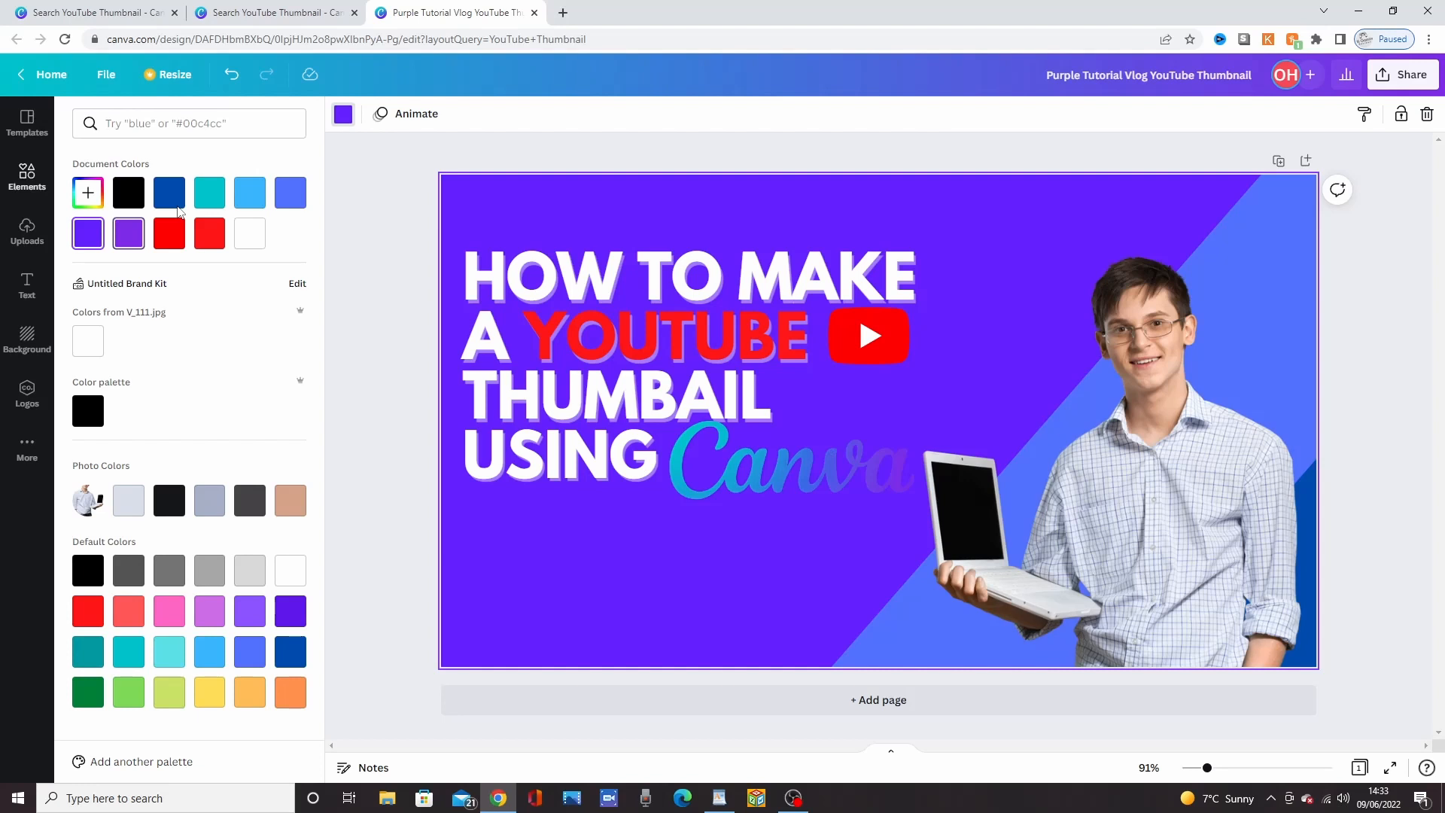
Recolour the thumbnail background light turquoise and the large diagonal shape behind the man light blue
left_click(249, 192)
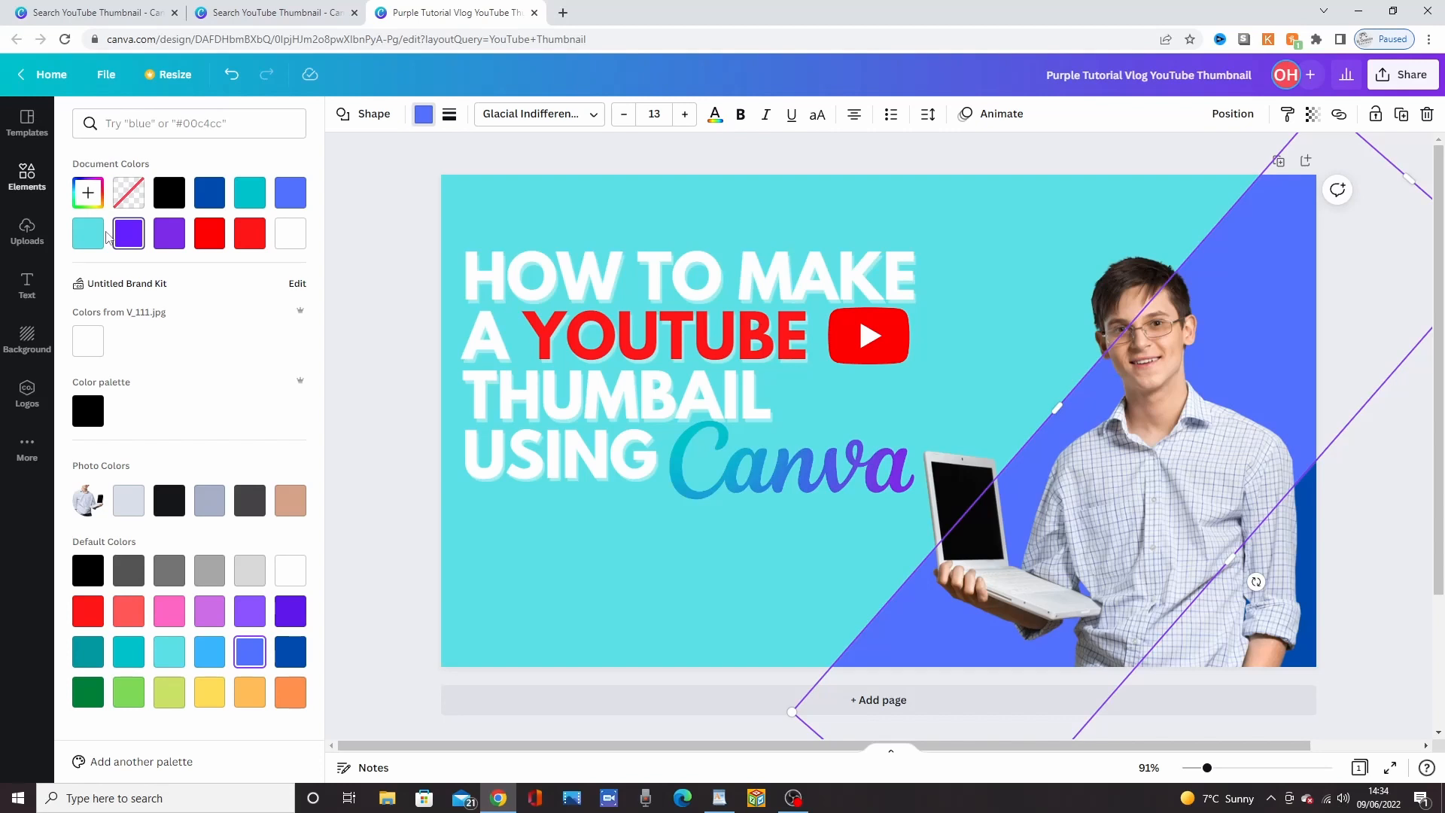
left_click(209, 651)
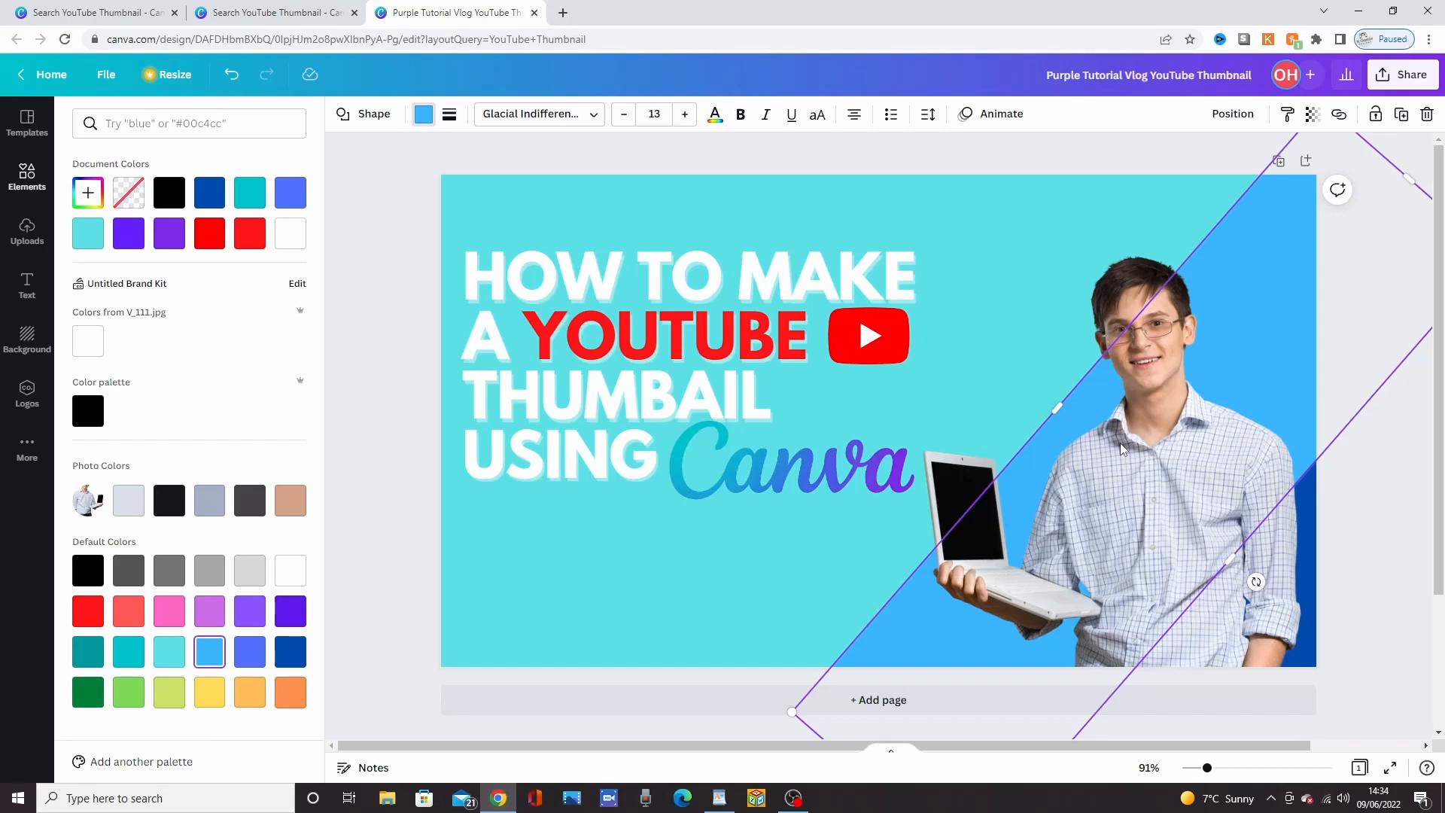
Try setting the large diagonal shape's transparency to 70
left_click(1312, 113)
left_click_drag(1307, 175, 1261, 192)
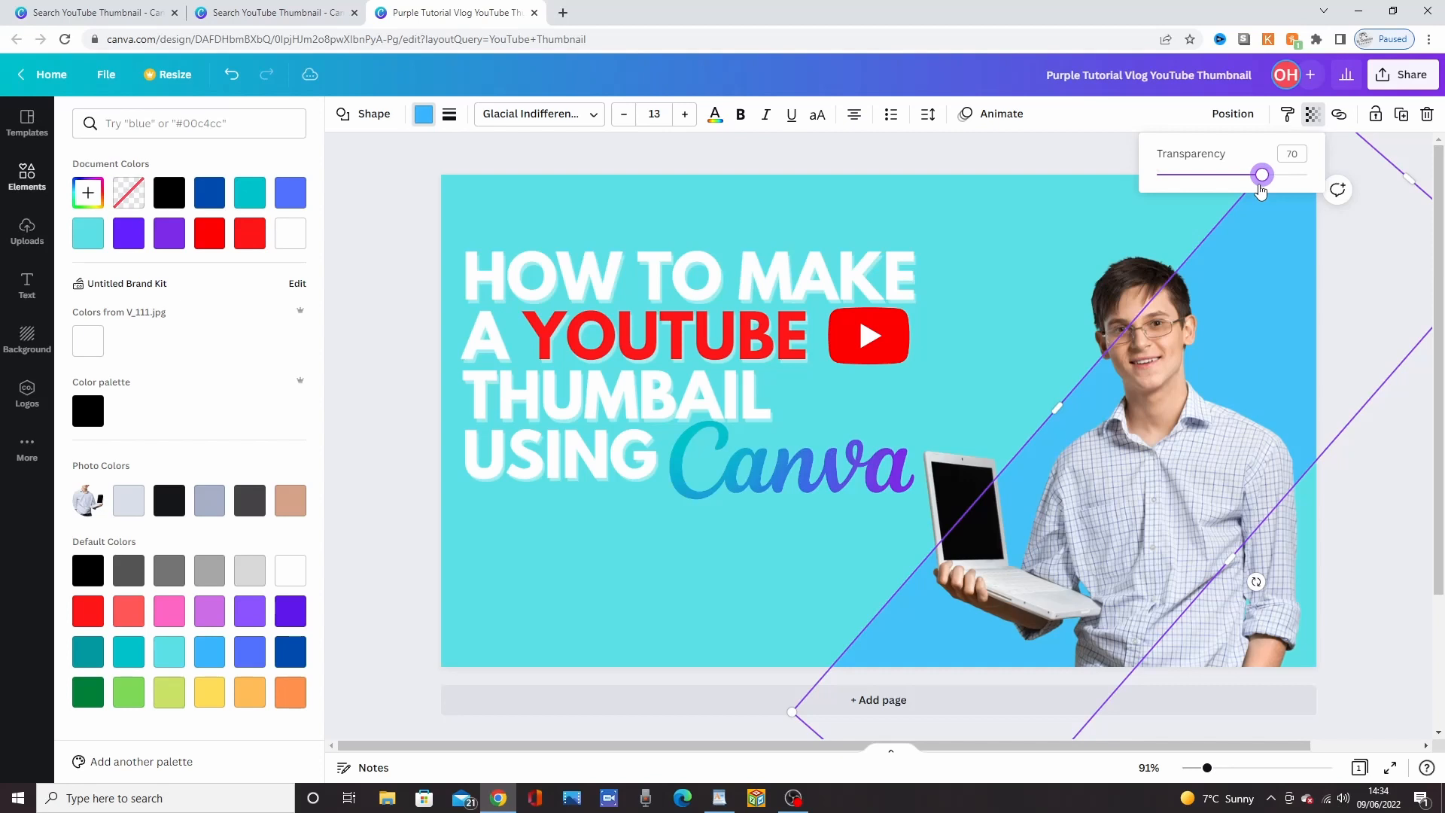
left_click(1166, 147)
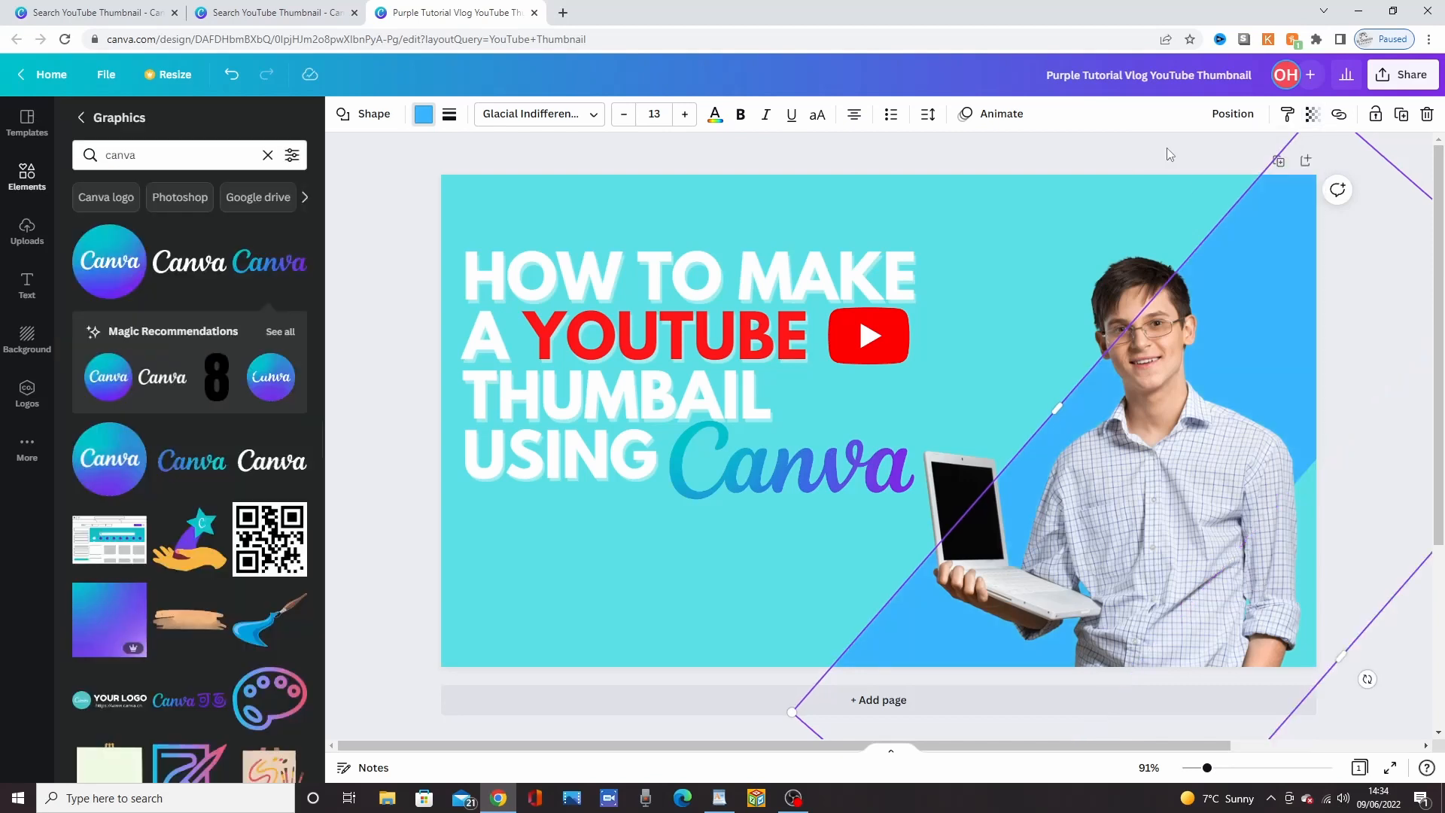
Recolour the second diagonal shape in the thumbnail's lower-right corner a lighter blue
left_click(1166, 154)
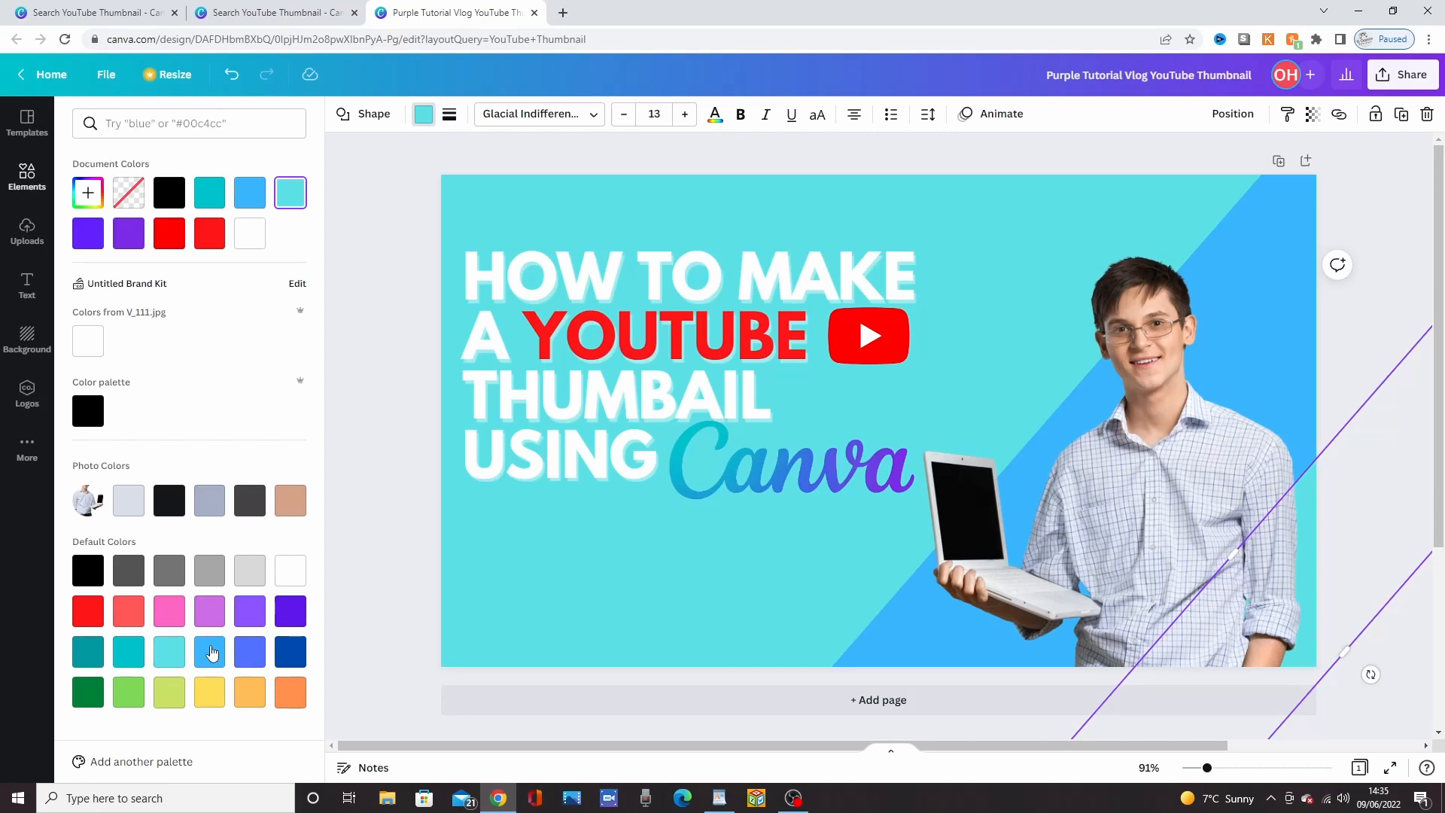
key("Escape")
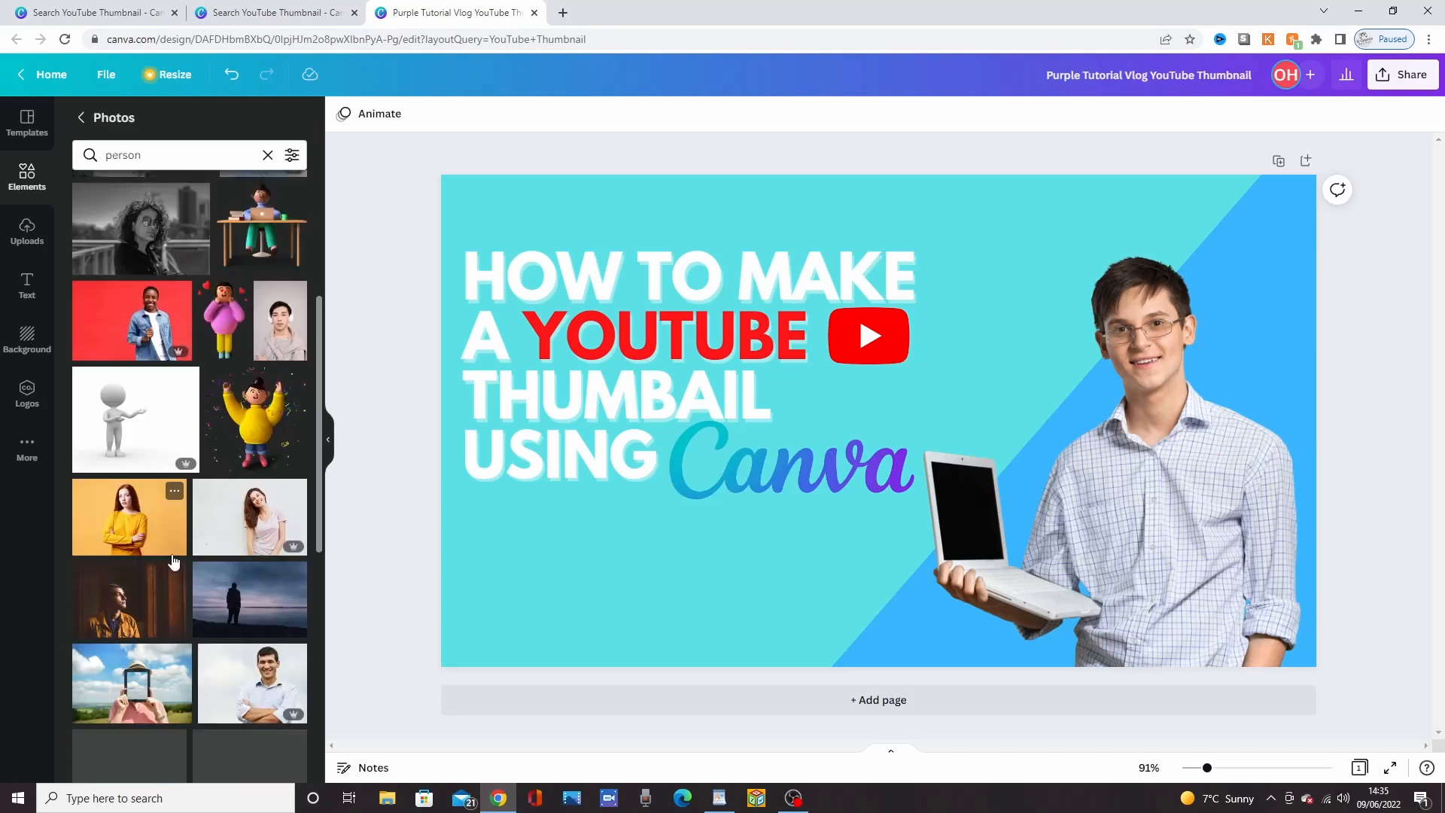
Replace the man holding the laptop with the pointing man in a red T-shirt from a "person pointing" photo search, and enlarge him
scroll(172, 554, "down", 4)
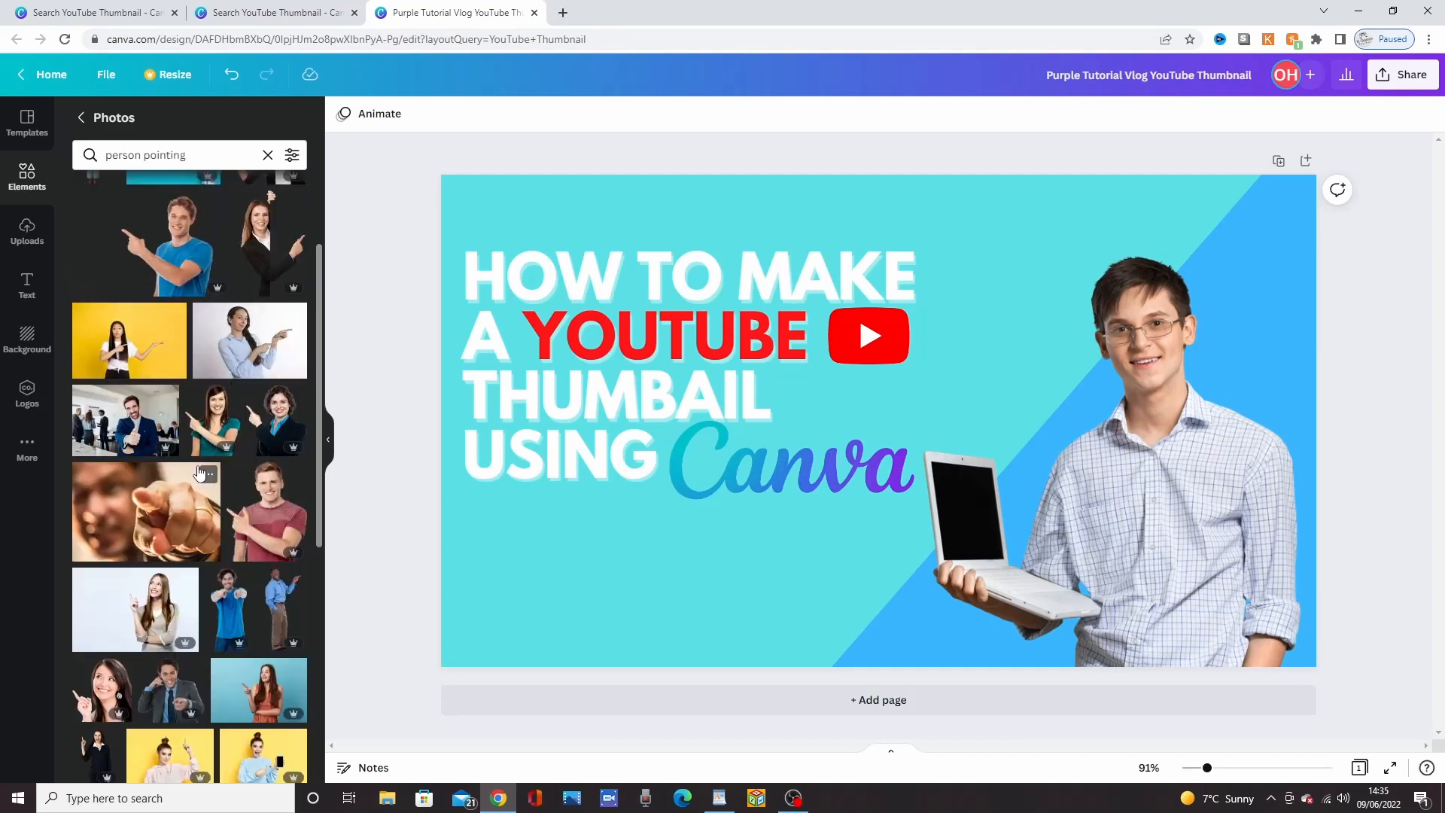
scroll(199, 473, "up", 2)
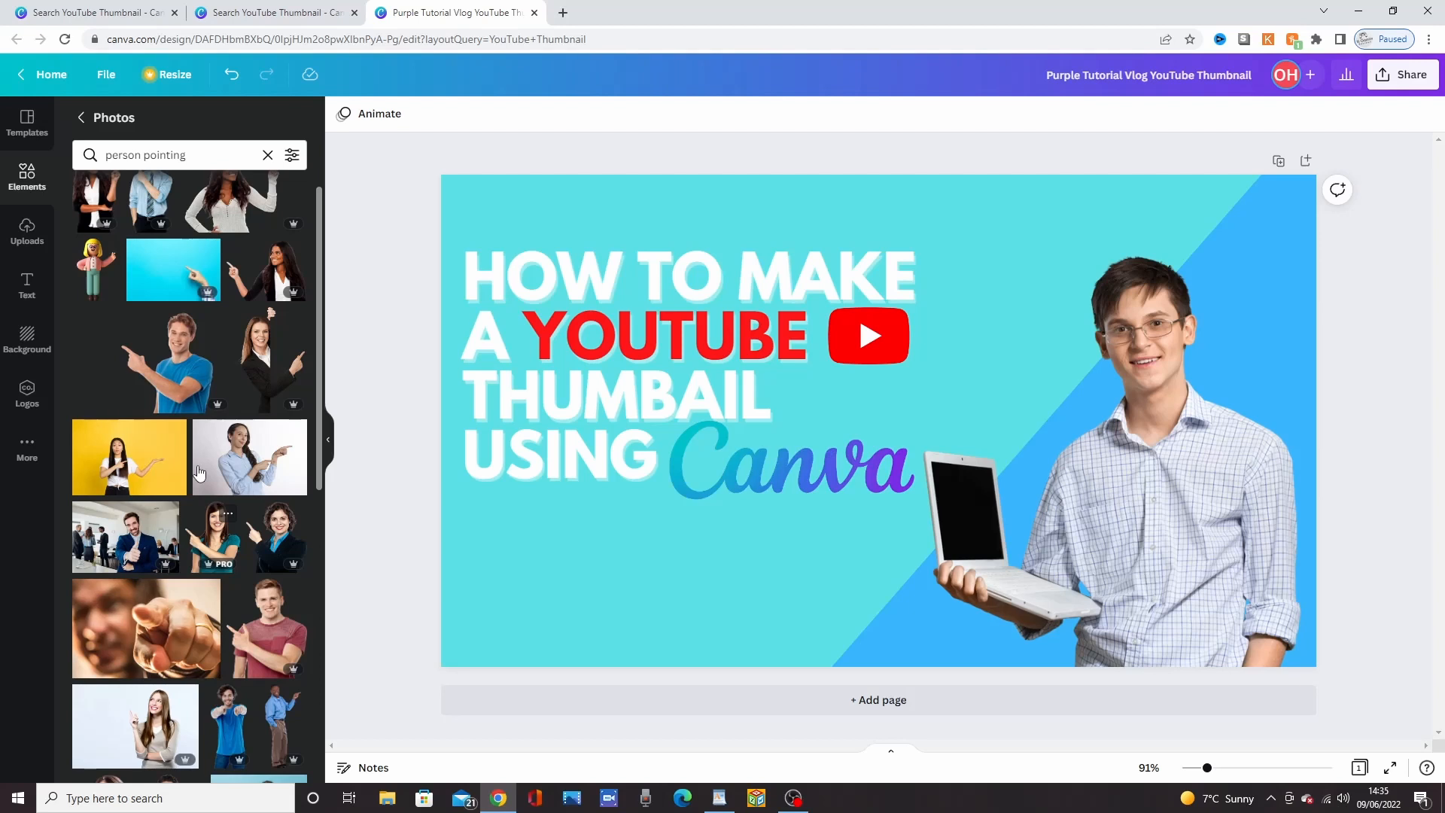
left_click_drag(268, 629, 1078, 371)
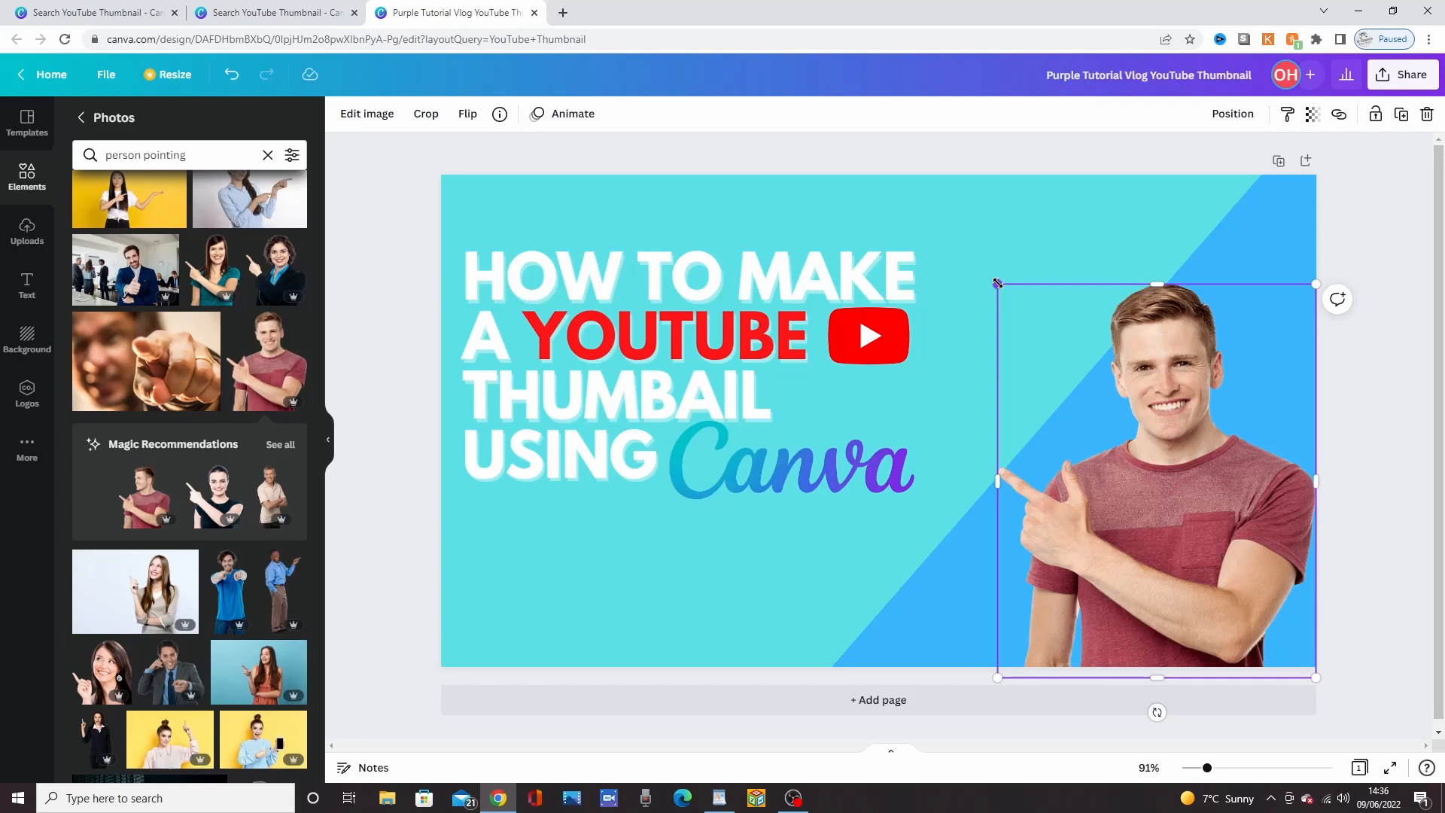
left_click_drag(997, 283, 969, 247)
left_click(968, 164)
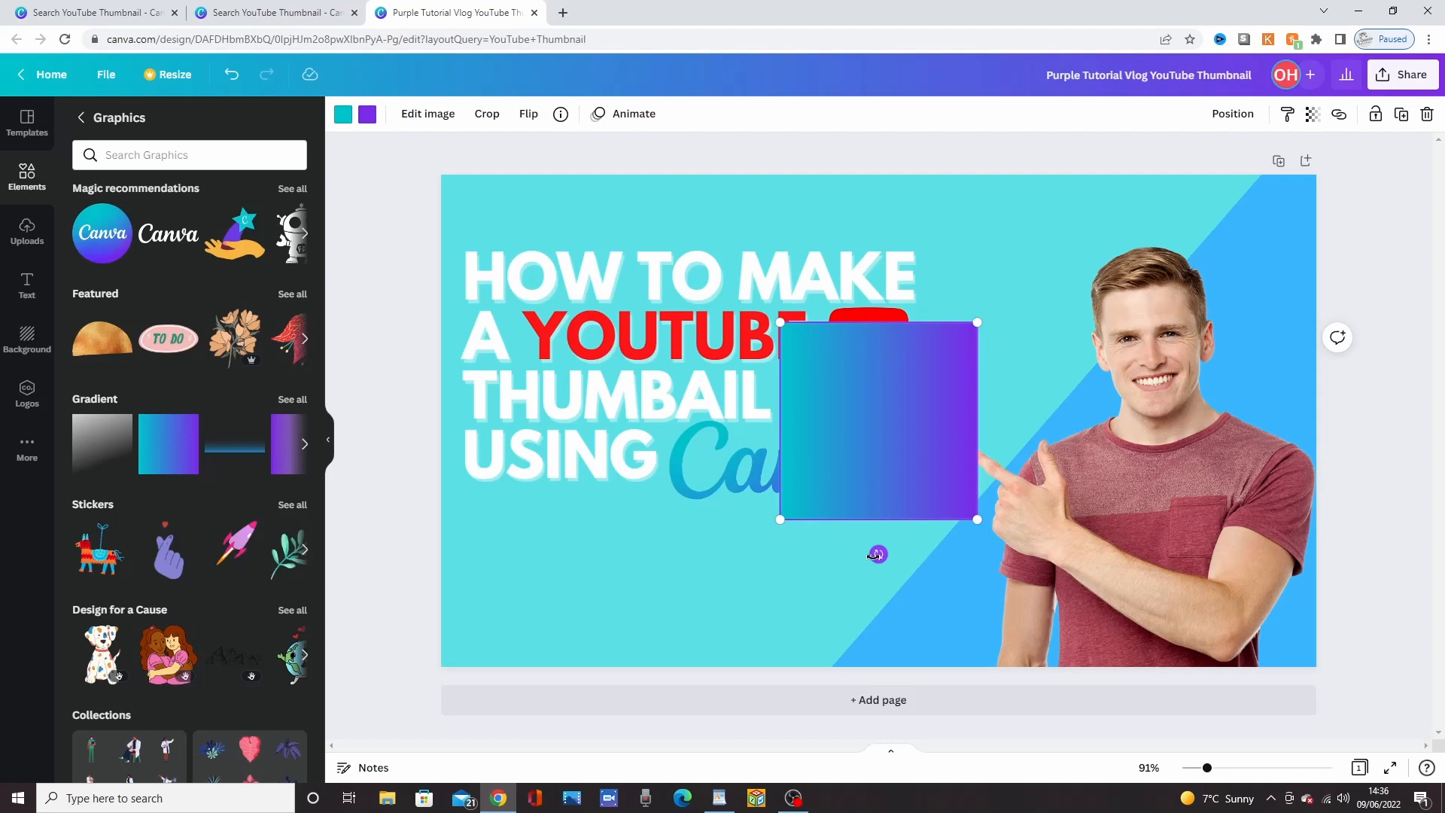
Add a turquoise-to-blue gradient behind the text and man, rotated to -49° and aligned with the diagonal shape's edge
left_click_drag(875, 554, 970, 527)
left_click(1233, 114)
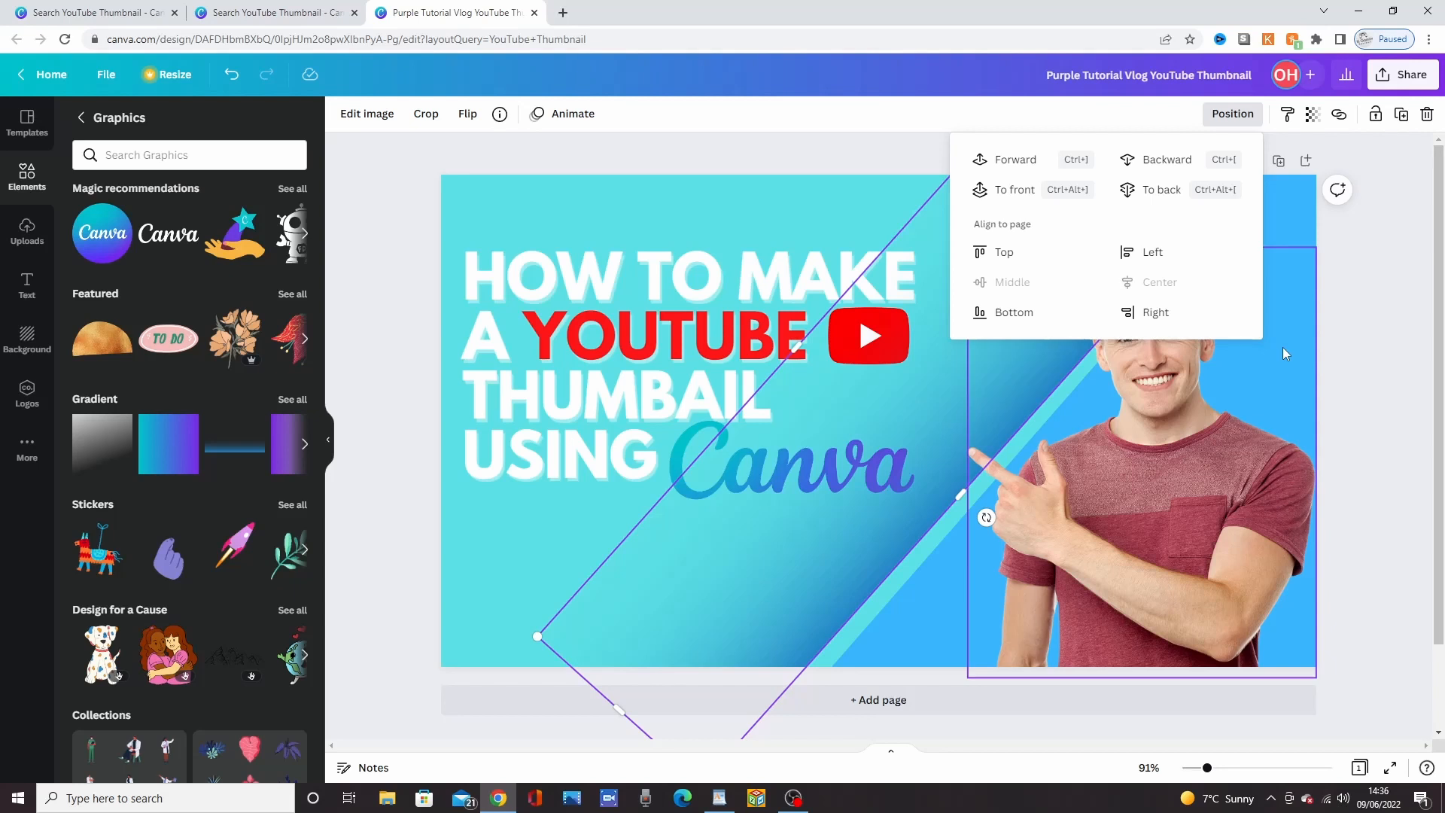
left_click(1195, 181)
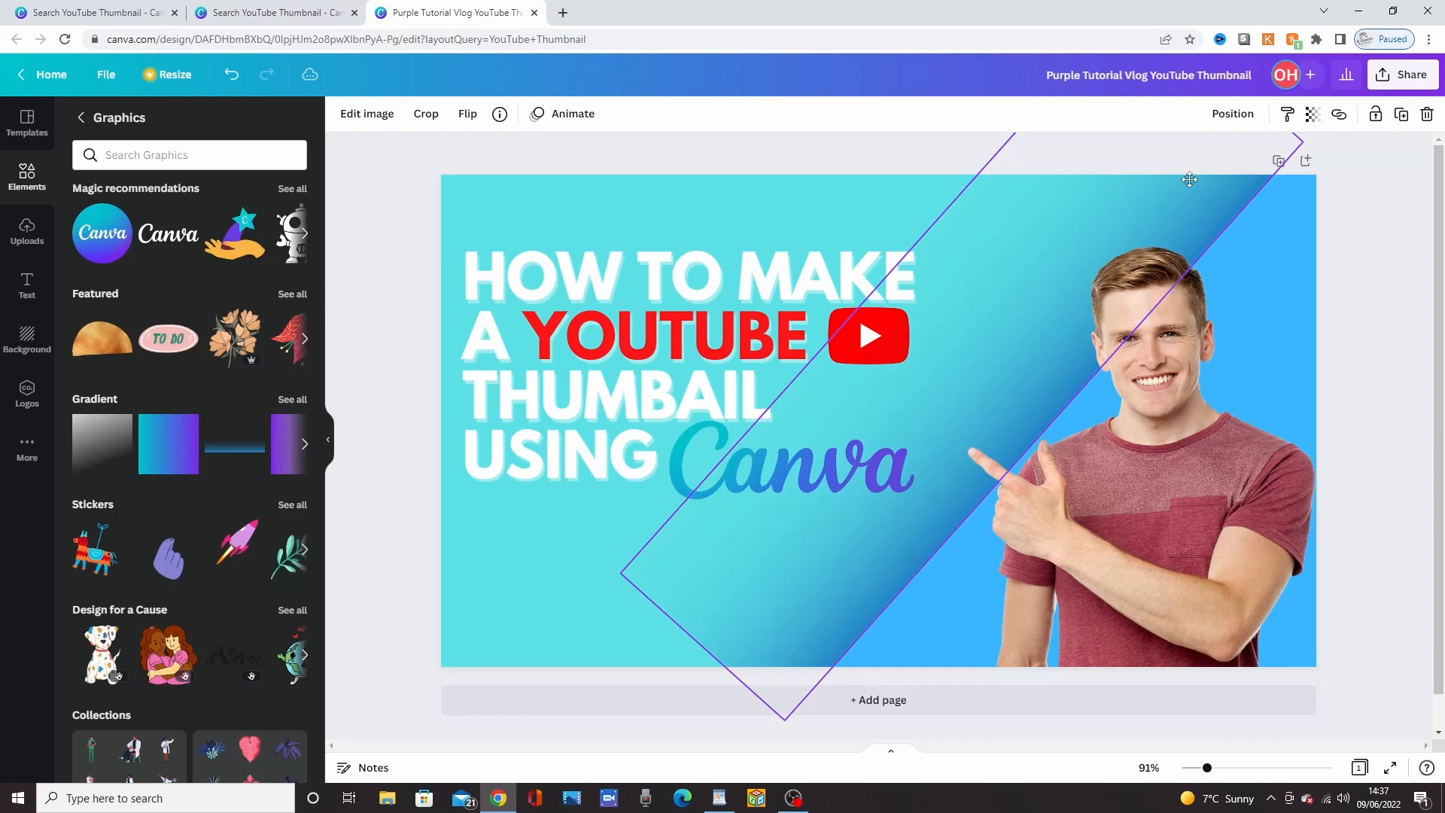
left_click_drag(1189, 179, 1054, 476)
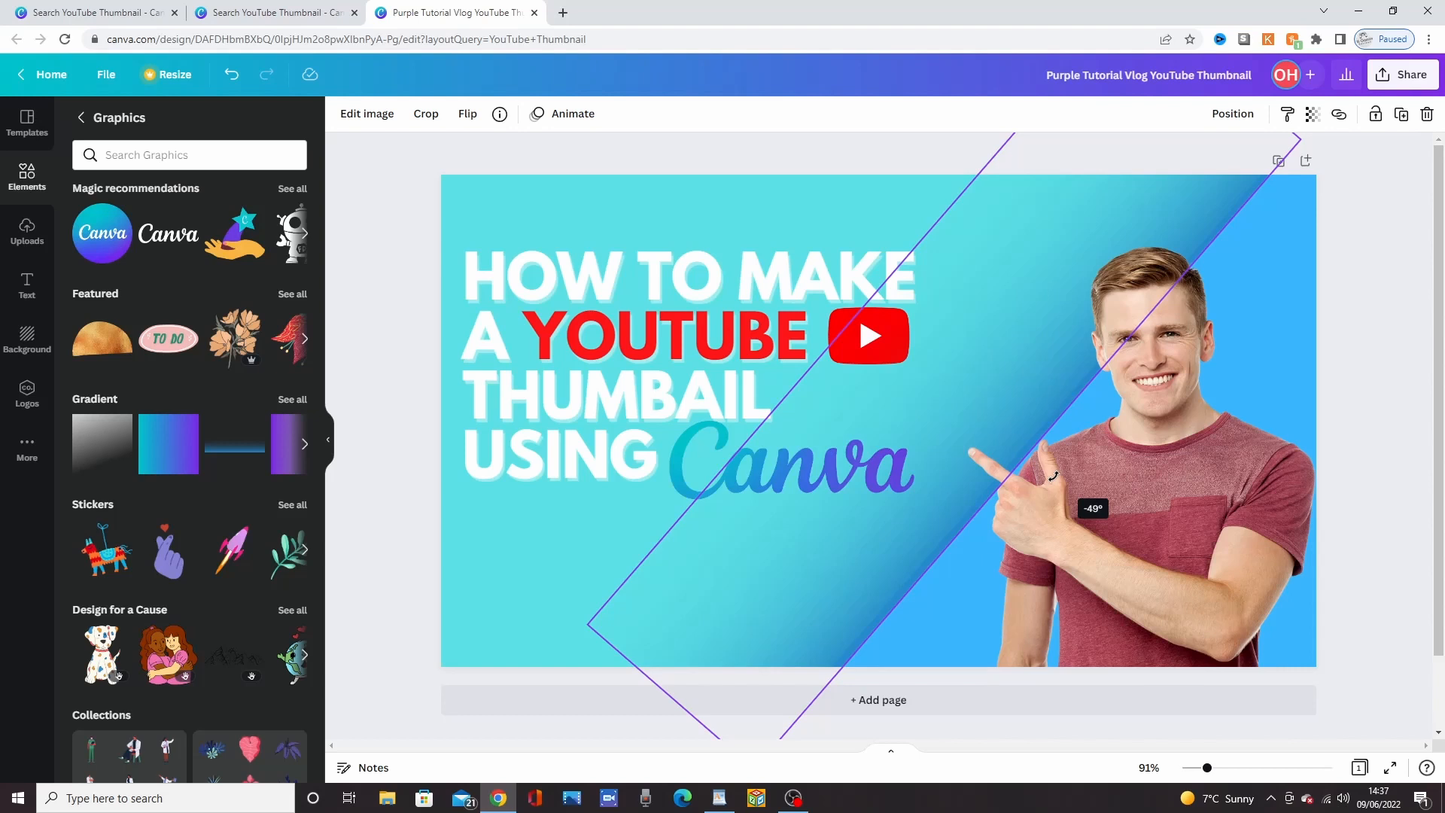
Open the sharing and download options for the thumbnail design
left_click(1402, 73)
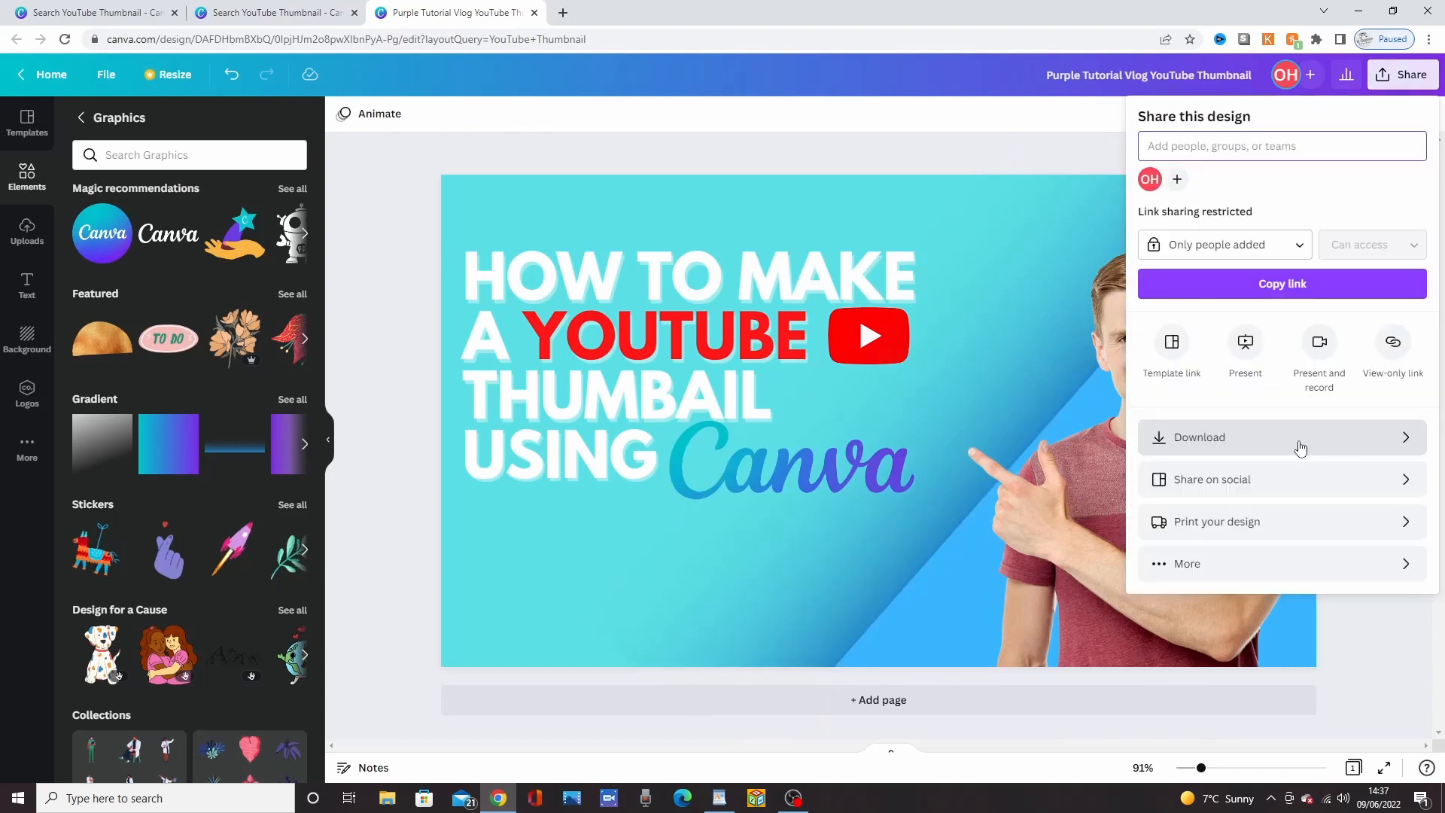